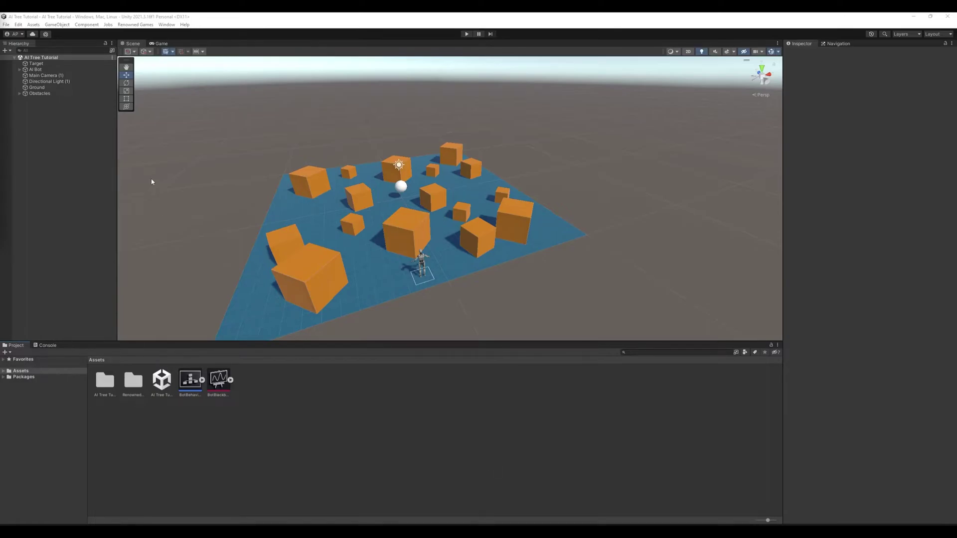
Select AI Bot and ping the BotBehaviourTree asset from its Behaviour Runner field
{"action": "left_click", "coordinate": [42, 70]}
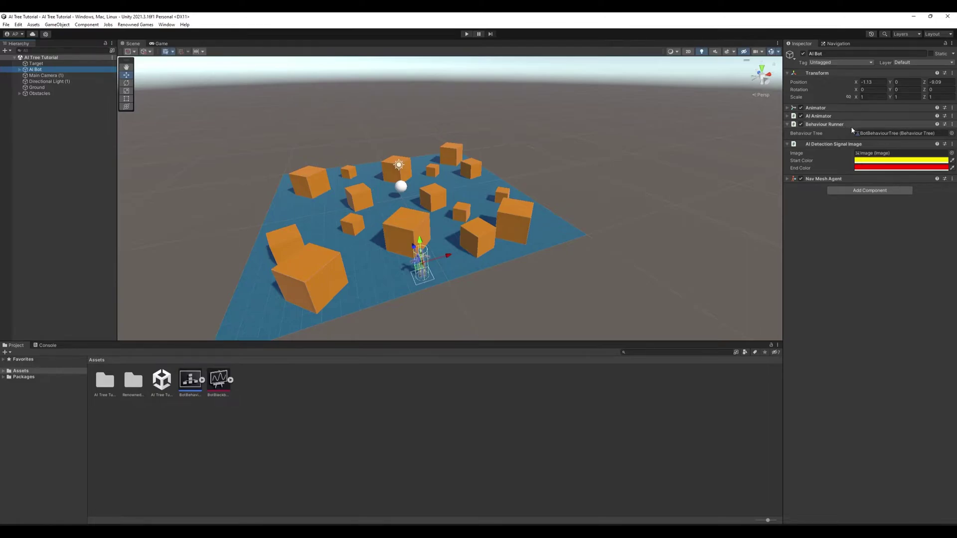
{"action": "left_click", "coordinate": [874, 133]}
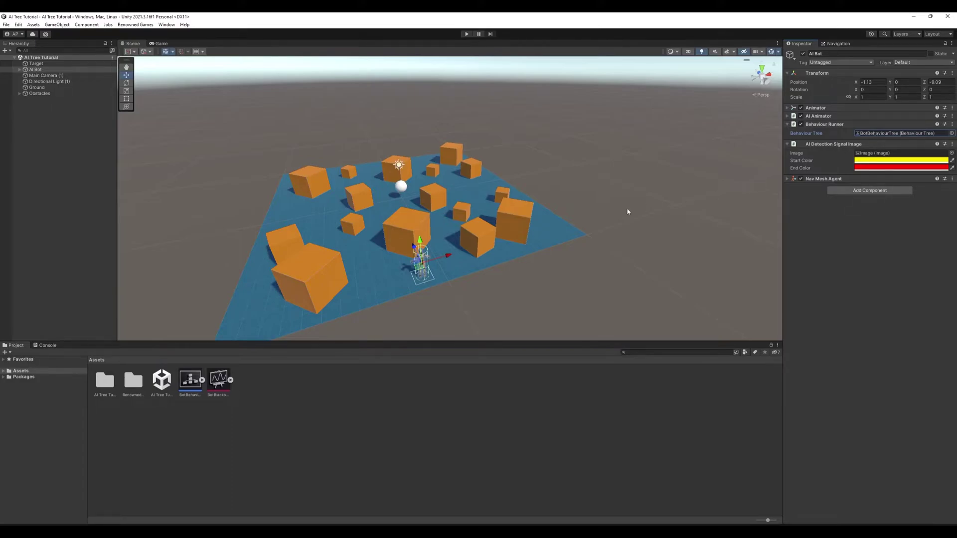
{"action": "double_click", "coordinate": [191, 384]}
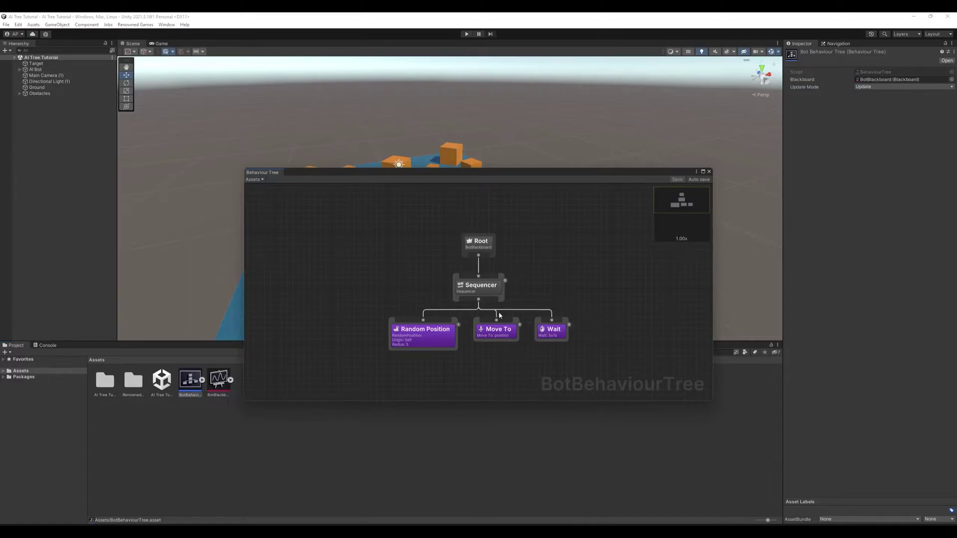
{"action": "scroll", "coordinate": [486, 310], "scroll_direction": "up", "scroll_amount": 3}
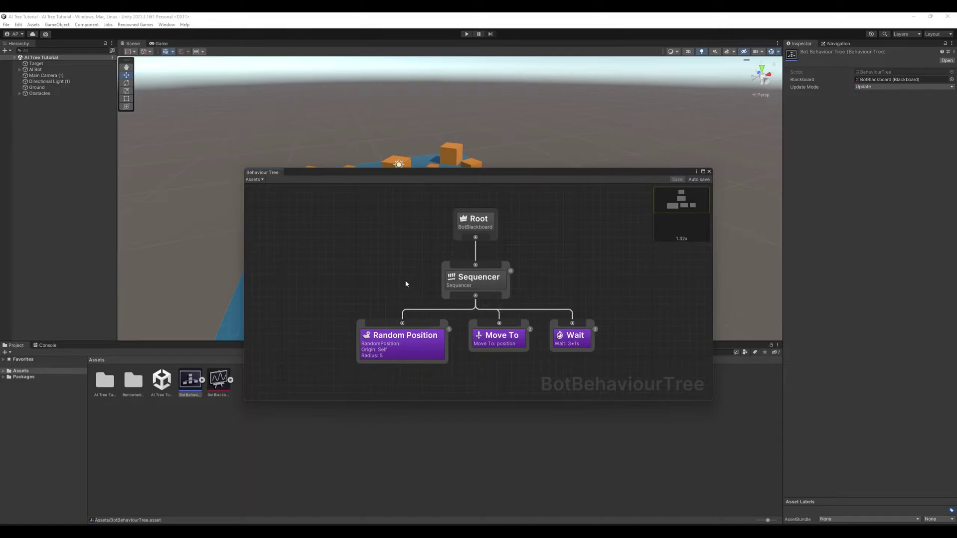
{"action": "left_click", "coordinate": [361, 326]}
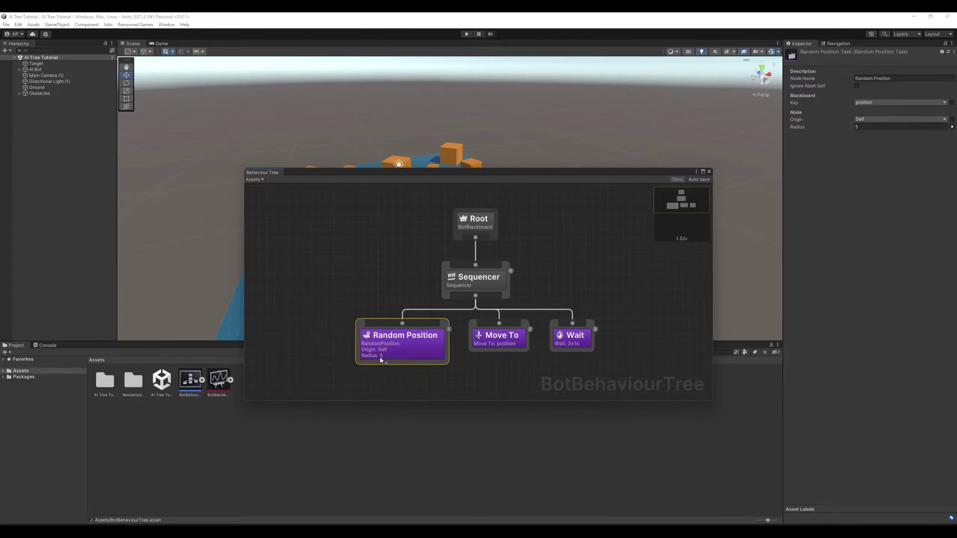
{"action": "left_click", "coordinate": [503, 350]}
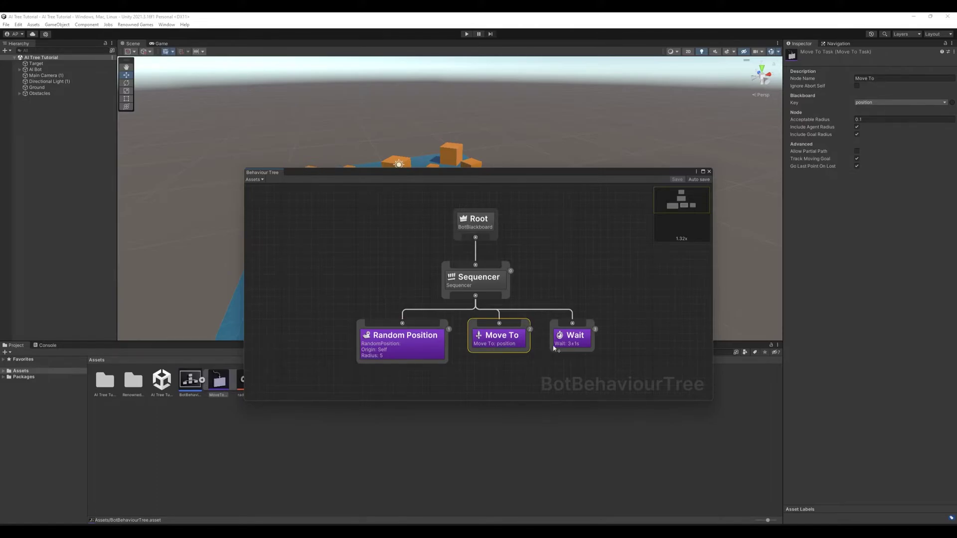
{"action": "left_click", "coordinate": [567, 347]}
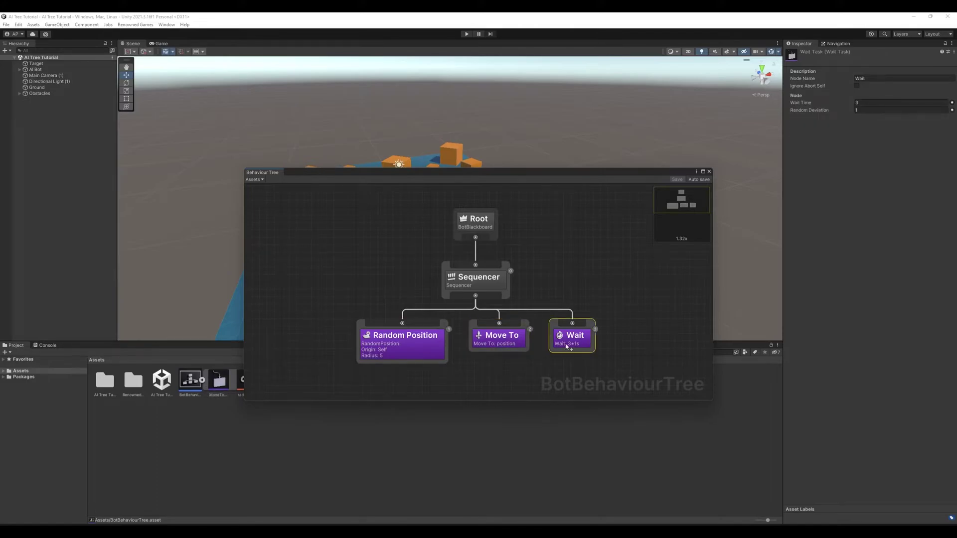
{"action": "left_click", "coordinate": [616, 352]}
{"action": "left_click_drag", "start_coordinate": [463, 296], "coordinate": [461, 294]}
{"action": "left_click", "coordinate": [709, 171]}
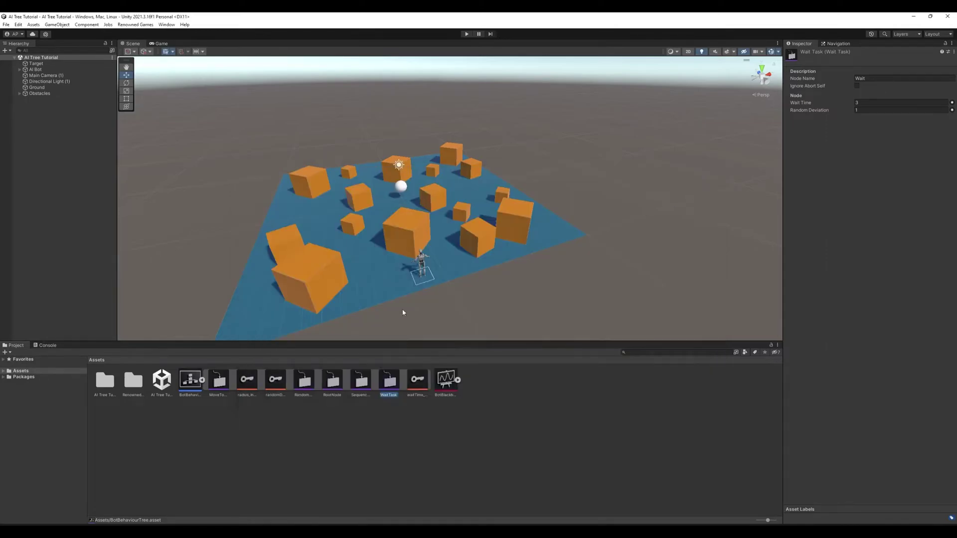
Add a TransformKey named Target to BotBlackboard, then close the blackboard and key details windows
{"action": "double_click", "coordinate": [452, 381]}
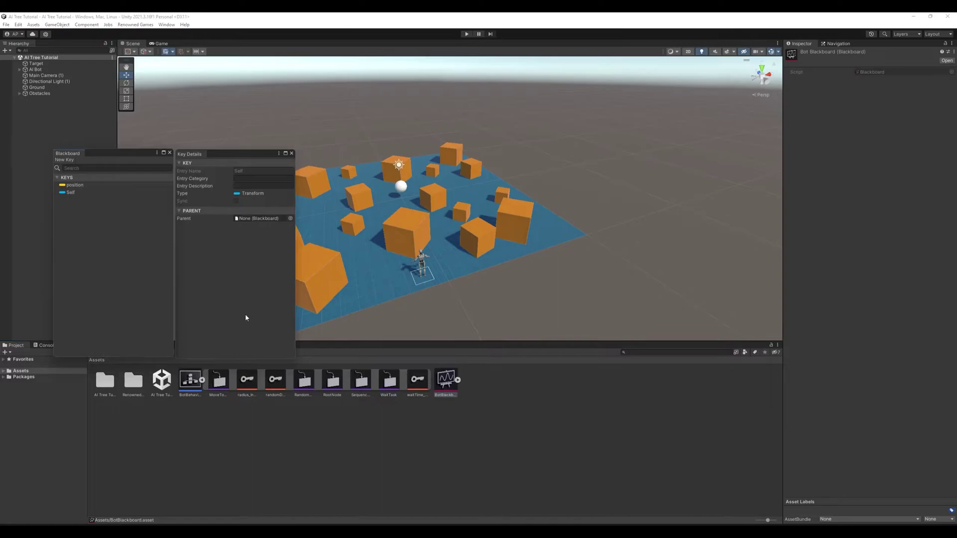
{"action": "left_click", "coordinate": [91, 185]}
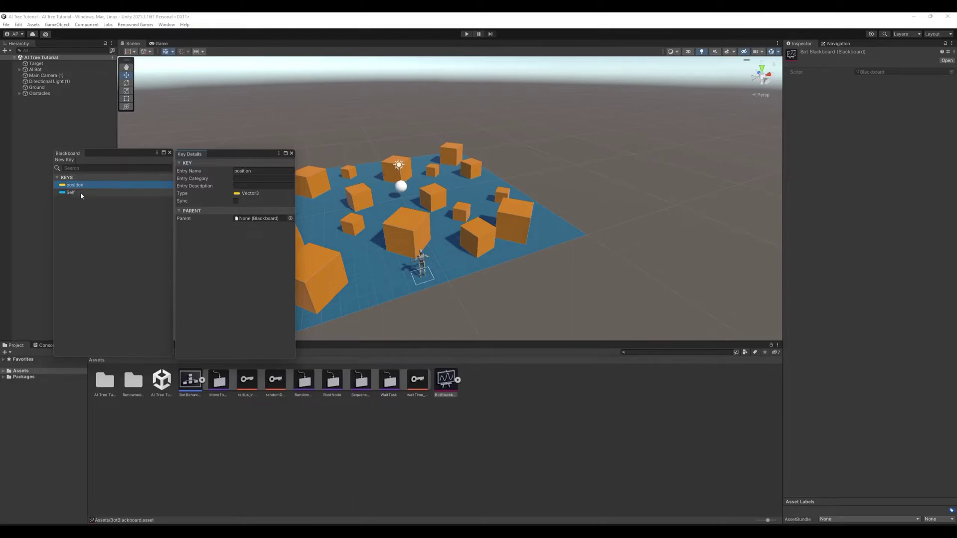
{"action": "left_click", "coordinate": [66, 160]}
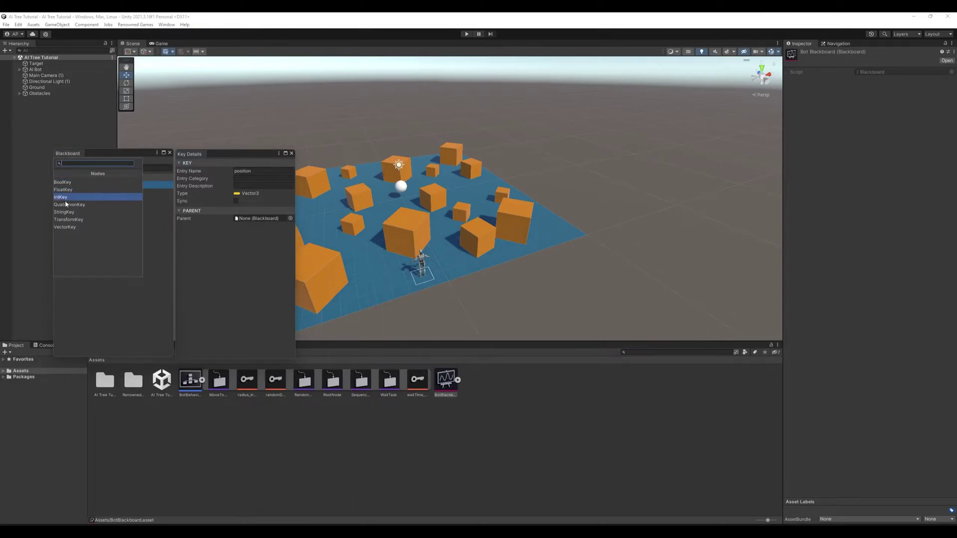
{"action": "left_click", "coordinate": [70, 219]}
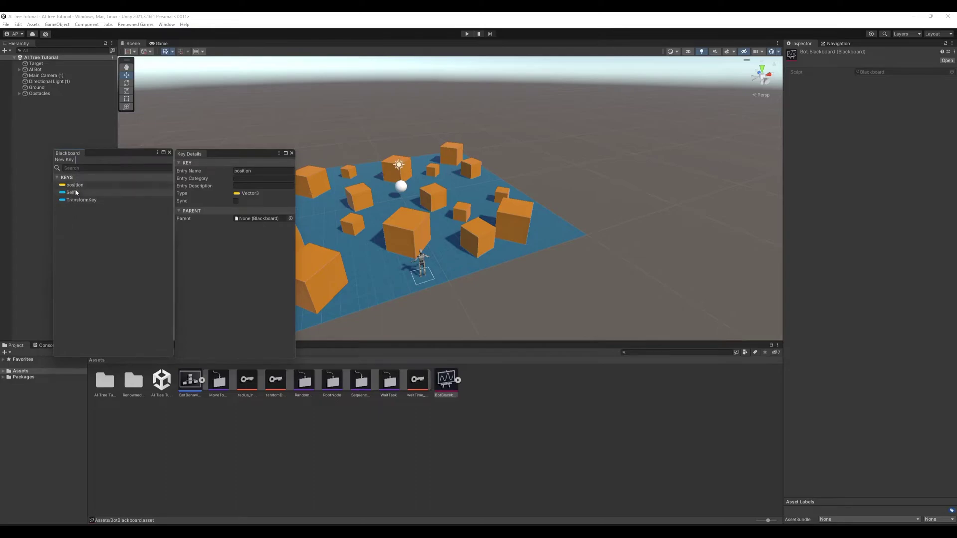
{"action": "left_click", "coordinate": [81, 201]}
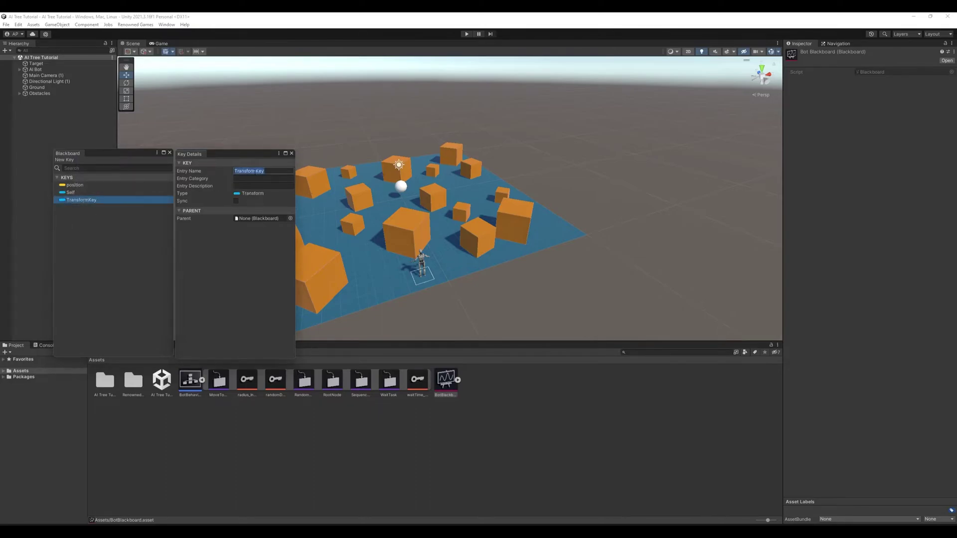
{"action": "type", "text": "Target"}
{"action": "left_click", "coordinate": [239, 286]}
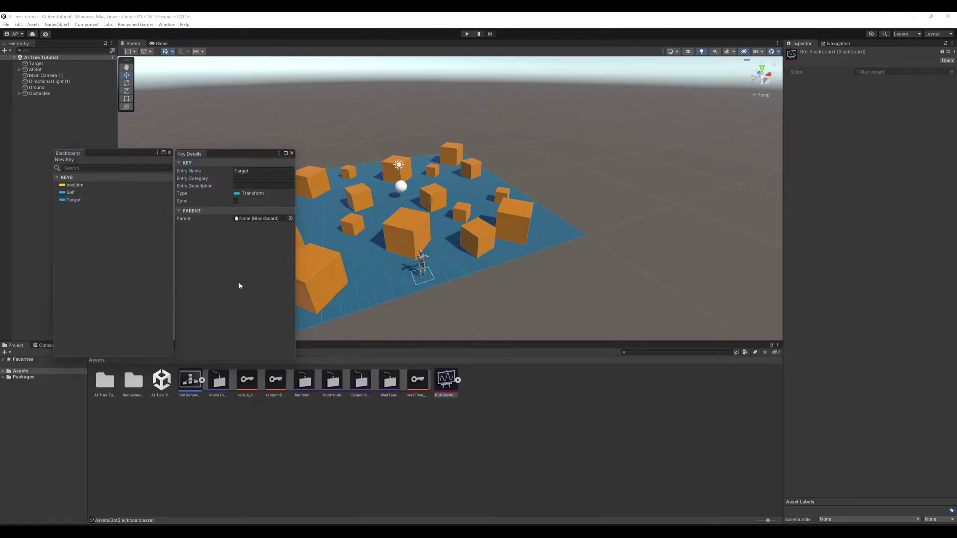
{"action": "left_click", "coordinate": [170, 154]}
{"action": "left_click", "coordinate": [292, 154]}
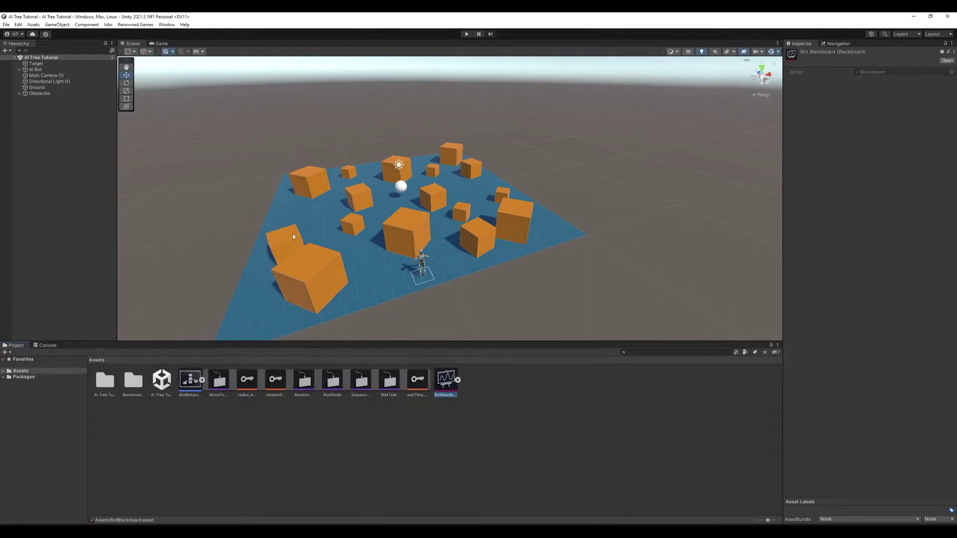
Reopen BotBehaviourTree and add a Common Detection Signal node to the graph
{"action": "left_click", "coordinate": [202, 380]}
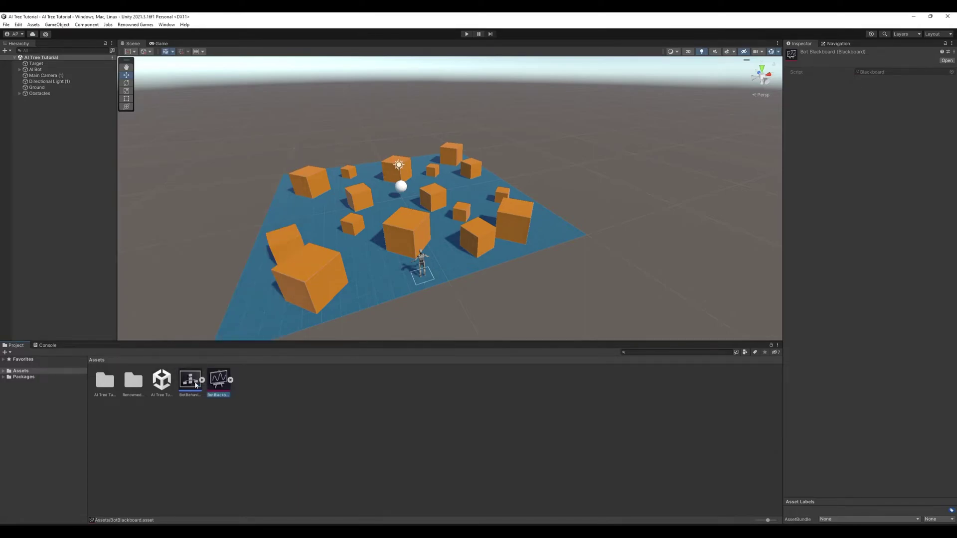
{"action": "double_click", "coordinate": [191, 382]}
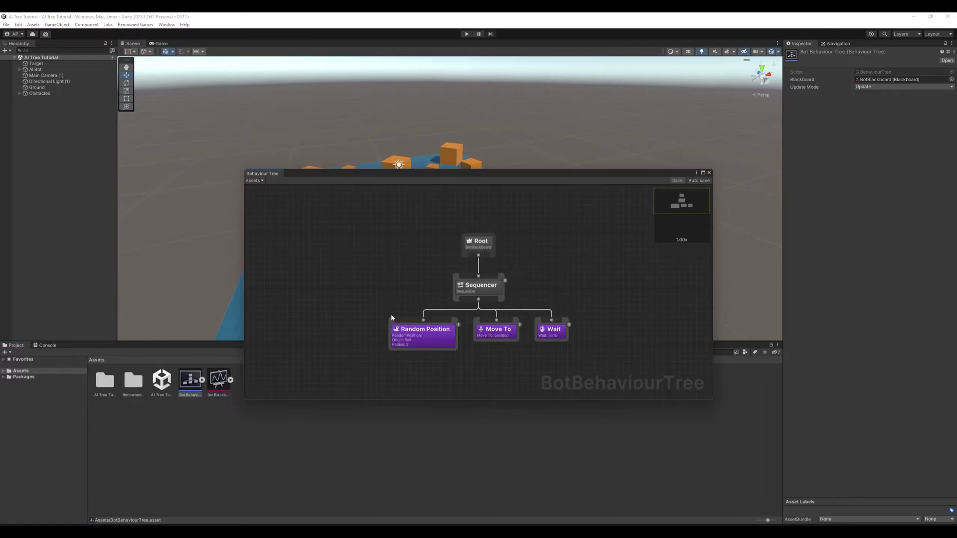
{"action": "right_click", "coordinate": [296, 323]}
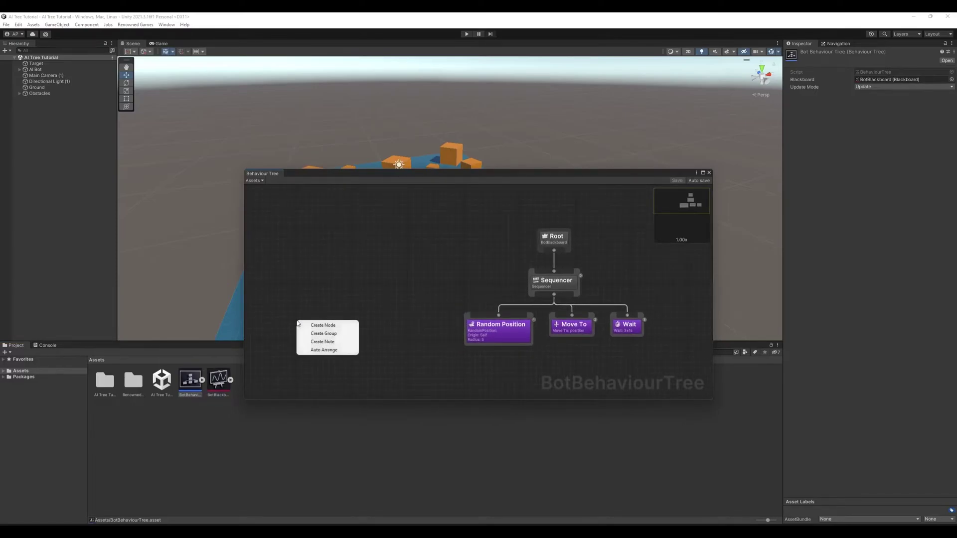
{"action": "left_click", "coordinate": [324, 329]}
{"action": "left_click", "coordinate": [282, 346]}
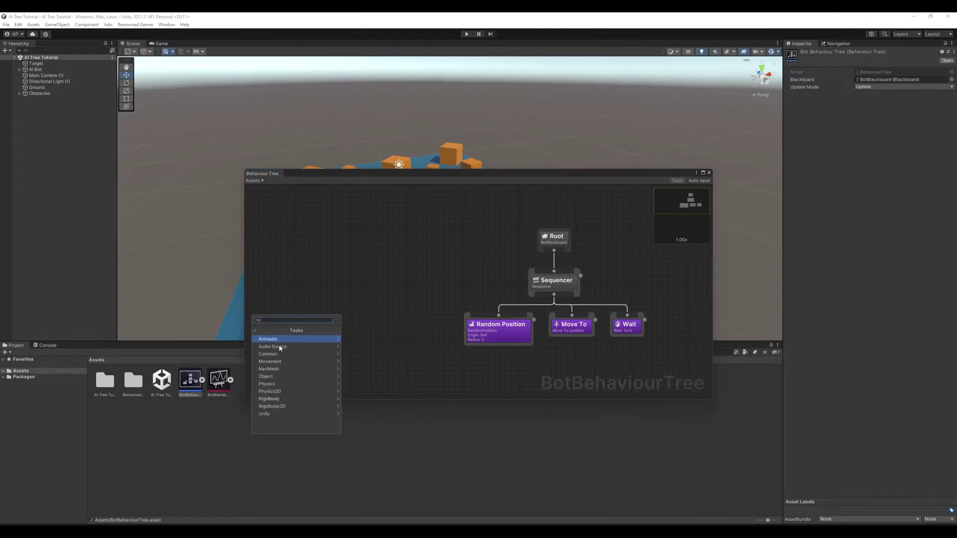
{"action": "left_click", "coordinate": [277, 355]}
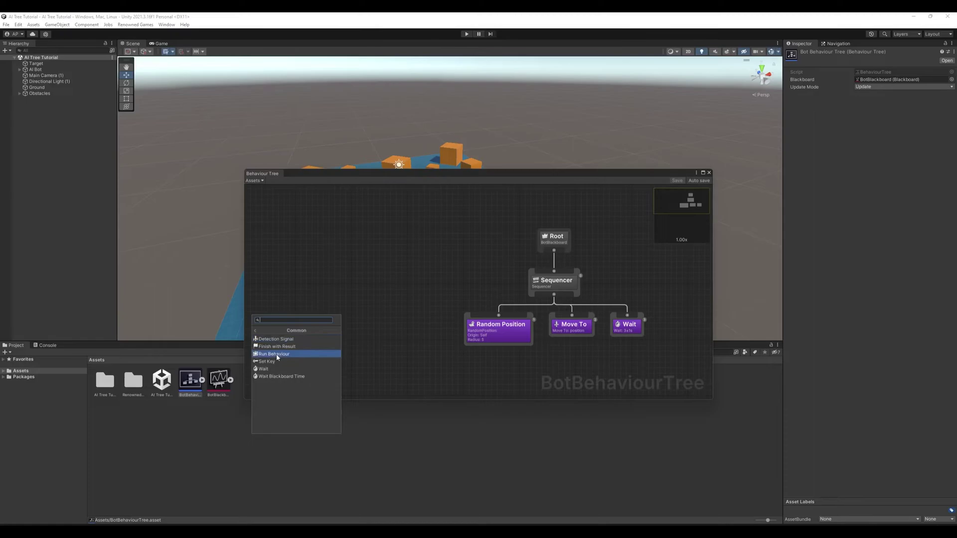
{"action": "left_click", "coordinate": [280, 339]}
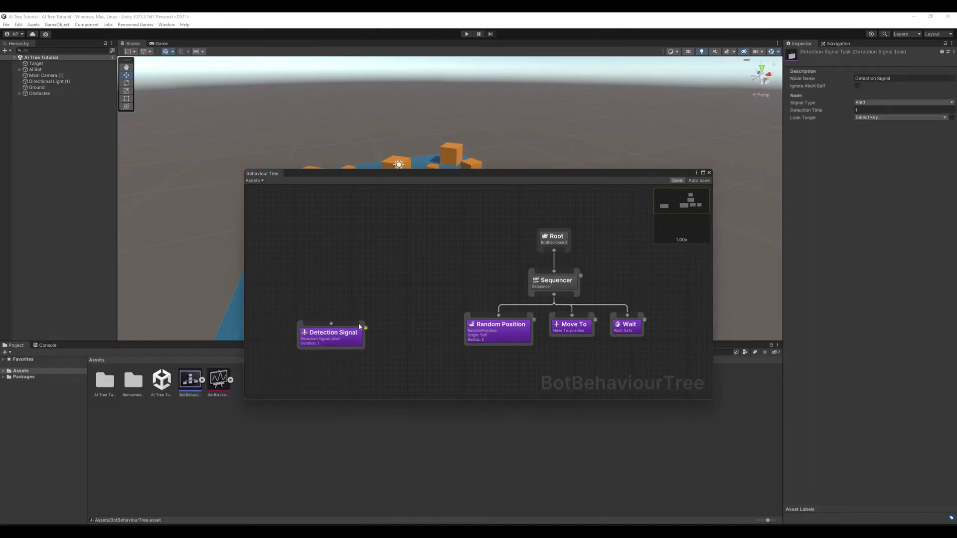
{"action": "left_click_drag", "start_coordinate": [363, 324], "coordinate": [340, 328]}
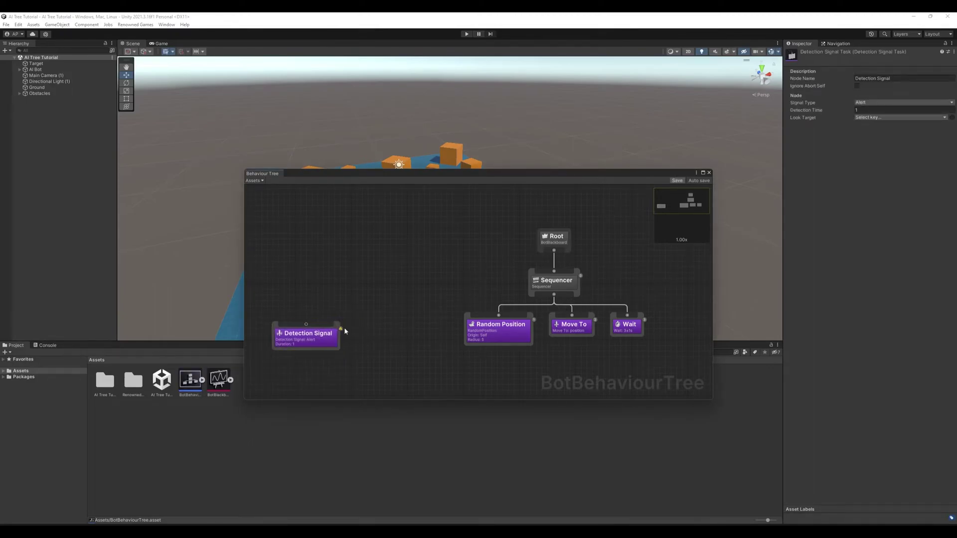
{"action": "left_click", "coordinate": [323, 338]}
Set the Detection Signal's Detection Time to 5 and Look Target to target
{"action": "left_click", "coordinate": [861, 110]}
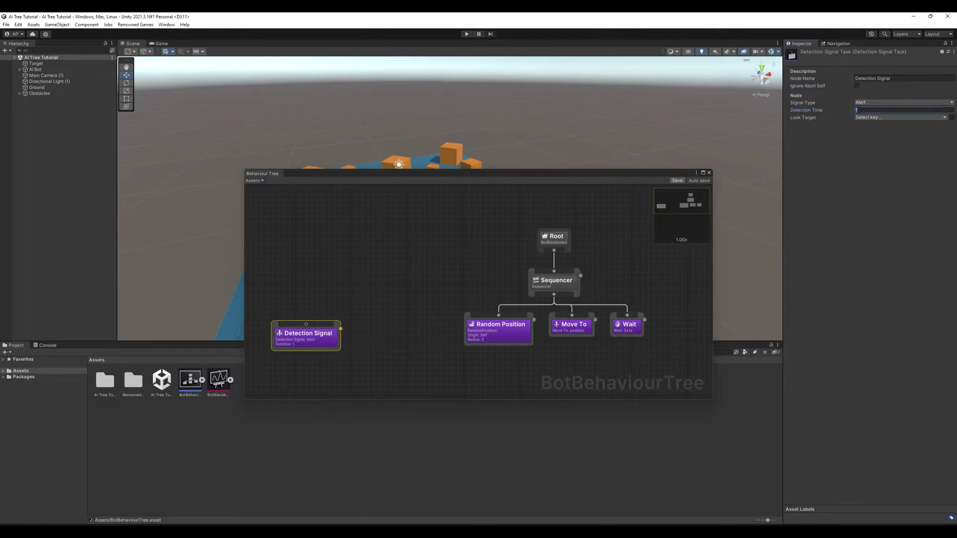
{"action": "key", "text": "Return"}
{"action": "left_click", "coordinate": [865, 119]}
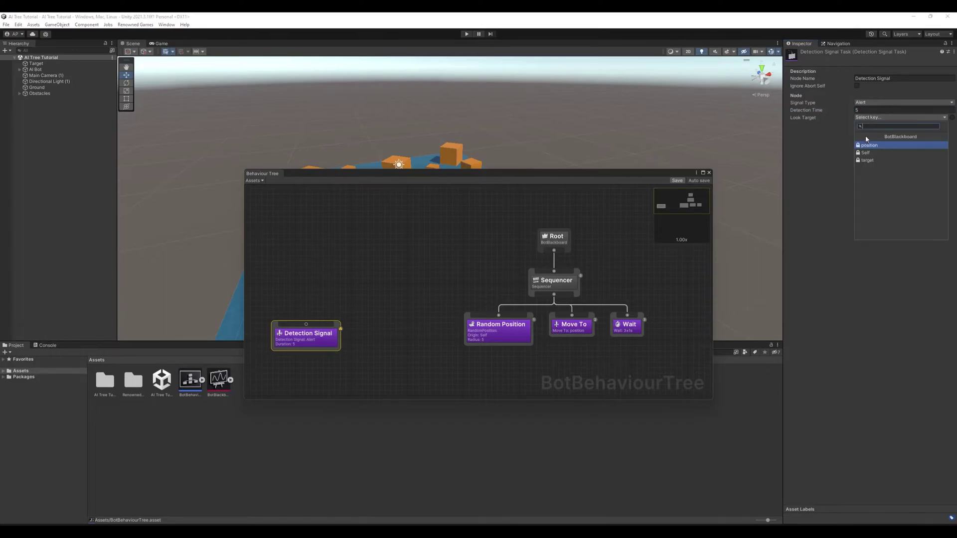
{"action": "left_click", "coordinate": [868, 158]}
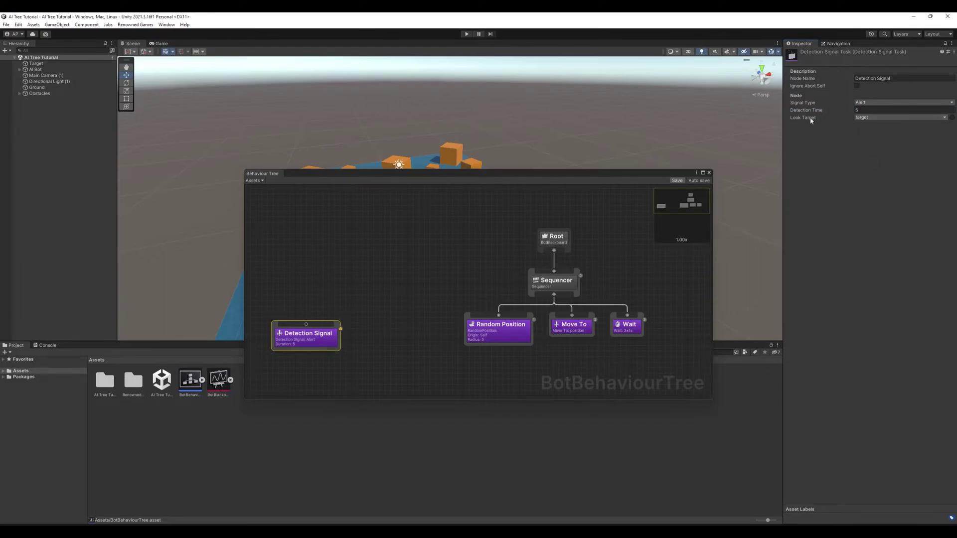
{"action": "left_click", "coordinate": [409, 335]}
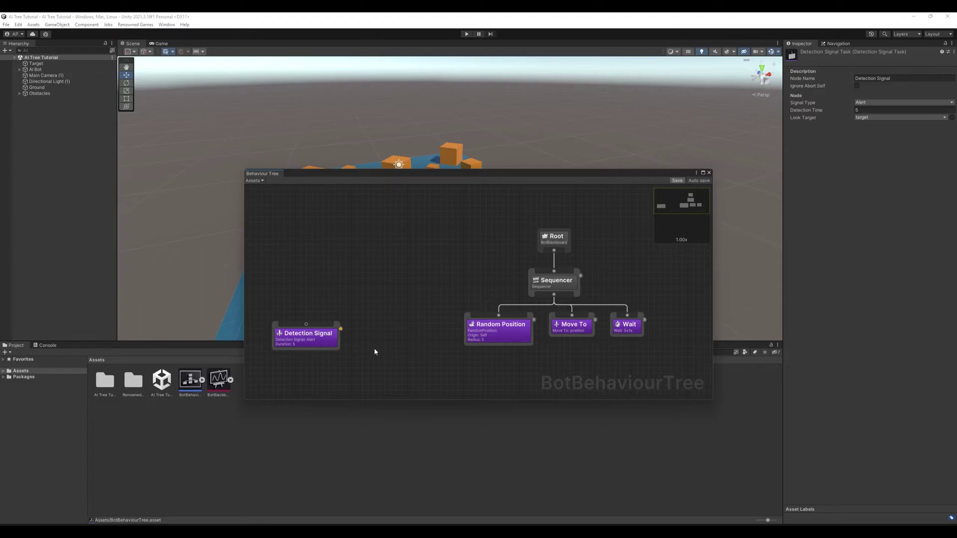
{"action": "middle_click_drag", "start_coordinate": [374, 348], "coordinate": [395, 352]}
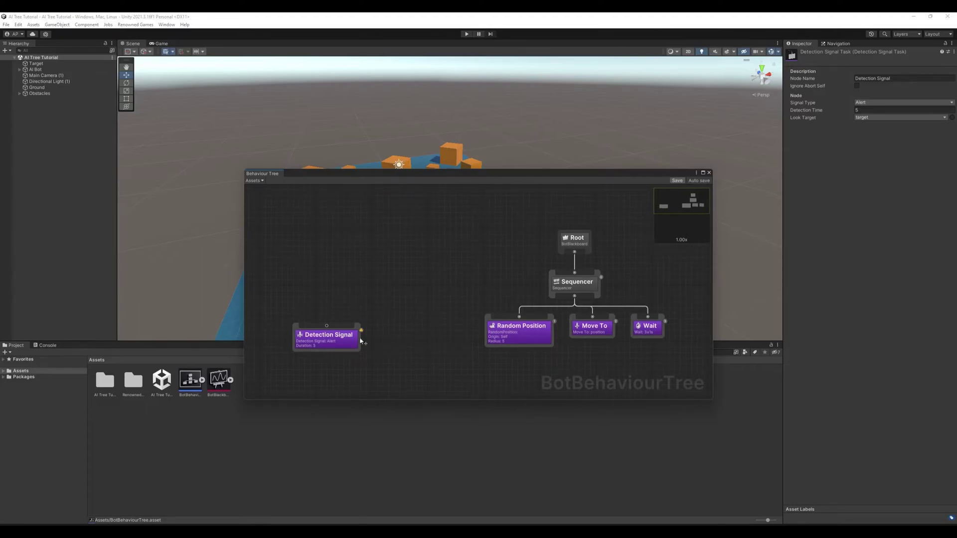
Add a NavMesh Move To node beside Detection Signal, with Blackboard Key set to target
{"action": "left_click_drag", "start_coordinate": [358, 337], "coordinate": [327, 339]}
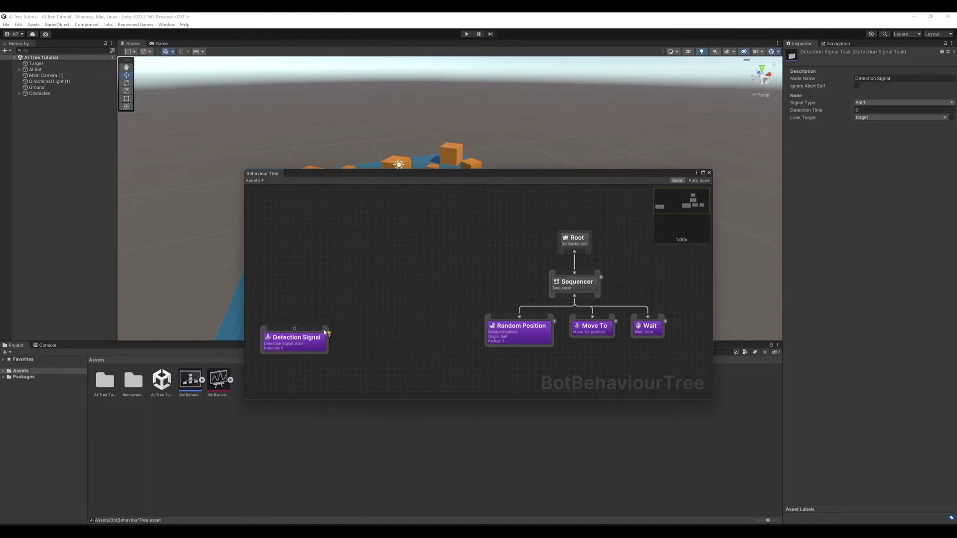
{"action": "right_click", "coordinate": [355, 343]}
{"action": "left_click", "coordinate": [356, 337]}
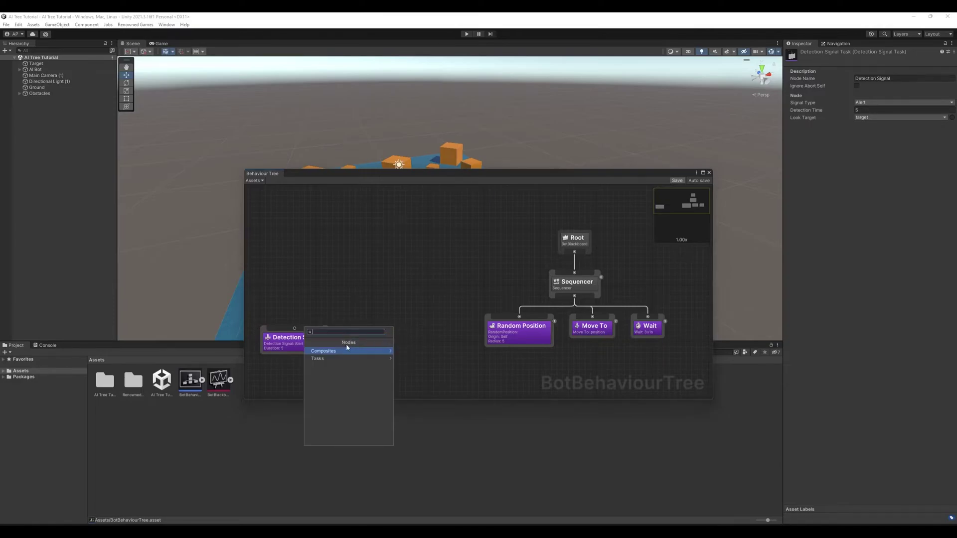
{"action": "left_click", "coordinate": [329, 359]}
{"action": "left_click", "coordinate": [337, 380]}
{"action": "left_click", "coordinate": [331, 351]}
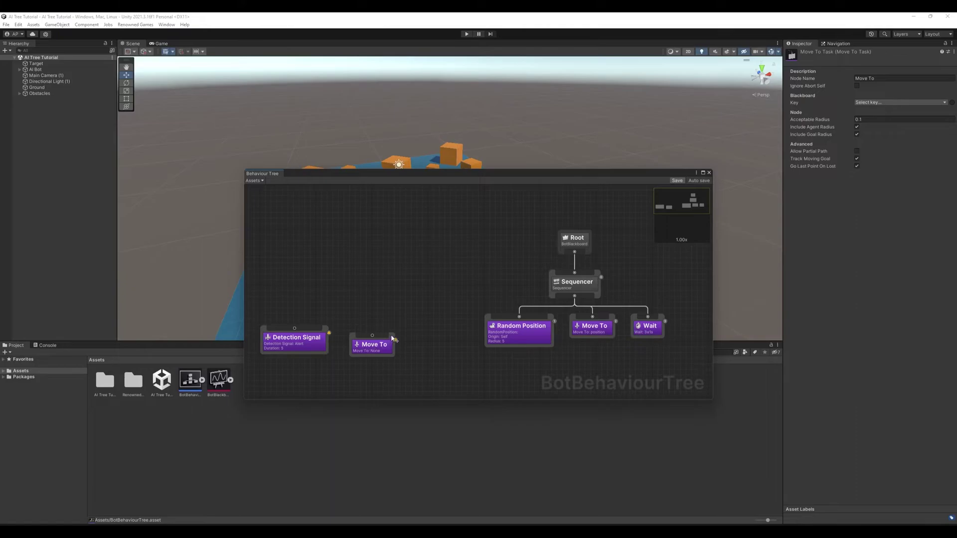
{"action": "left_click", "coordinate": [389, 343]}
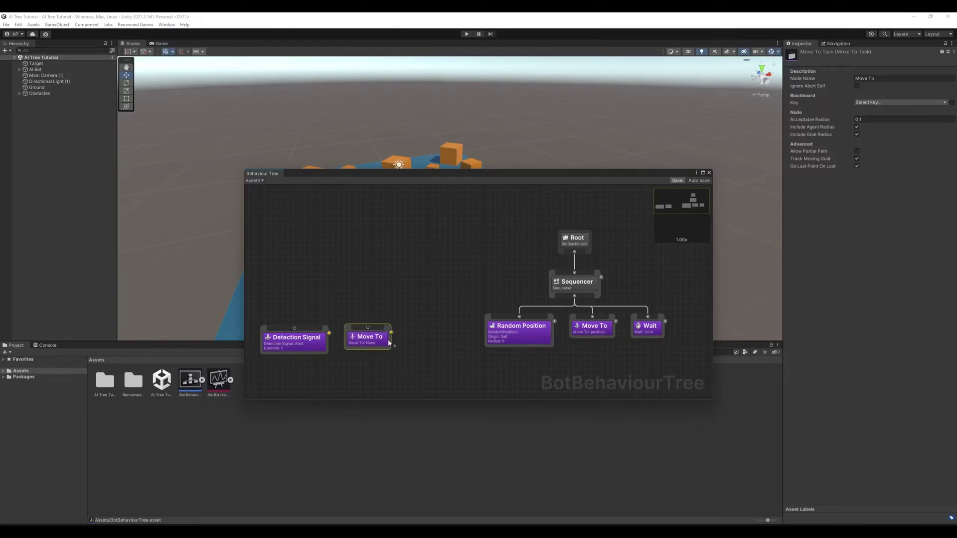
{"action": "left_click", "coordinate": [869, 101]}
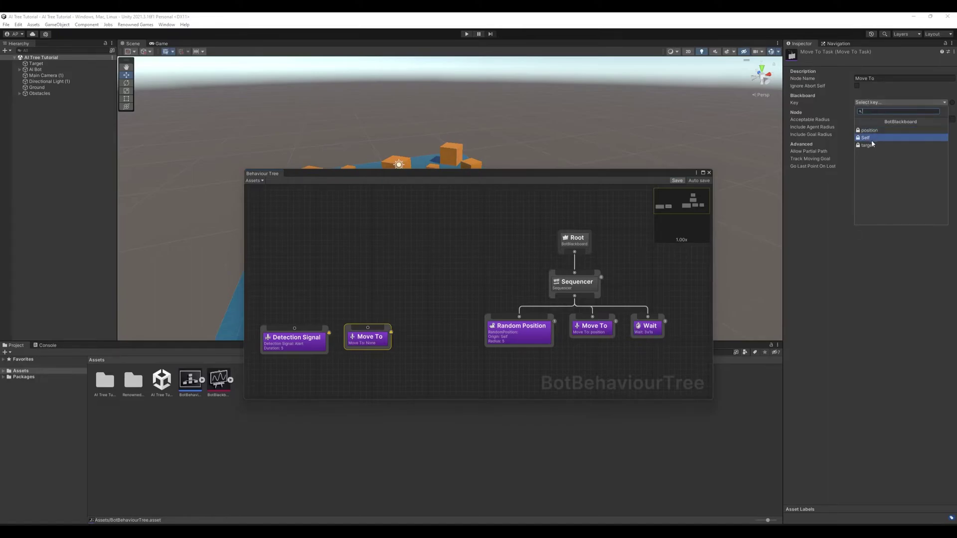
{"action": "left_click", "coordinate": [871, 149]}
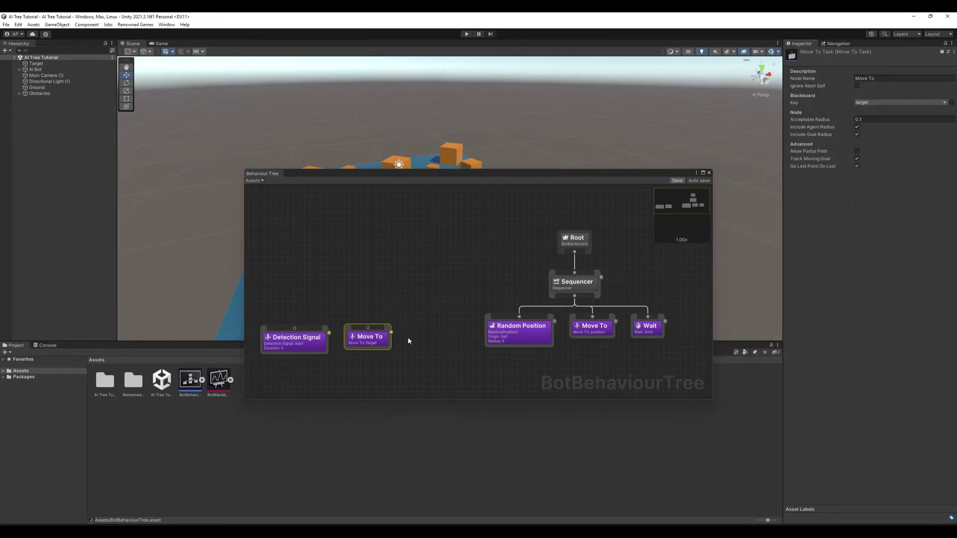
{"action": "left_click", "coordinate": [333, 309]}
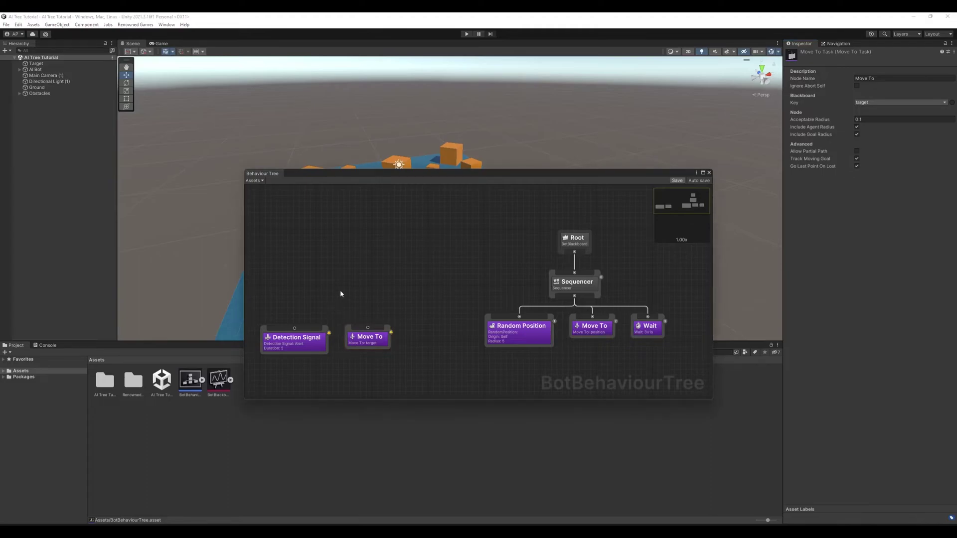
Add a Common Wait node with a constant 1-second Wait Time, placed beside Move To
{"action": "right_click", "coordinate": [341, 291]}
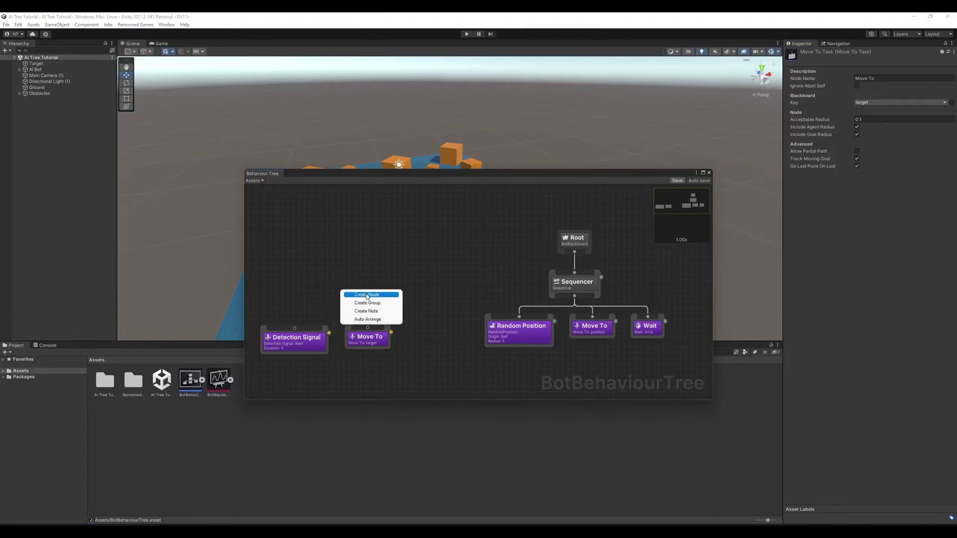
{"action": "left_click", "coordinate": [367, 295]}
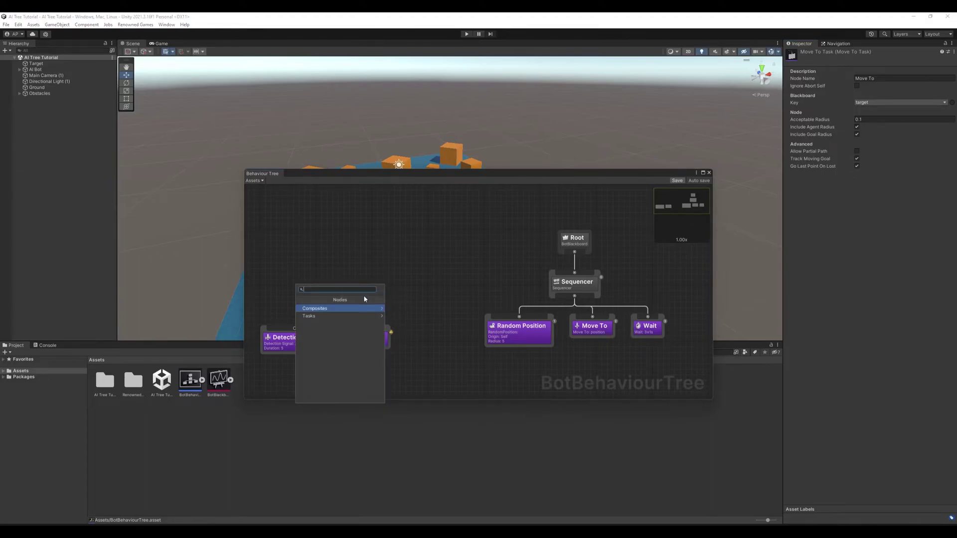
{"action": "left_click", "coordinate": [311, 316]}
{"action": "left_click", "coordinate": [327, 339]}
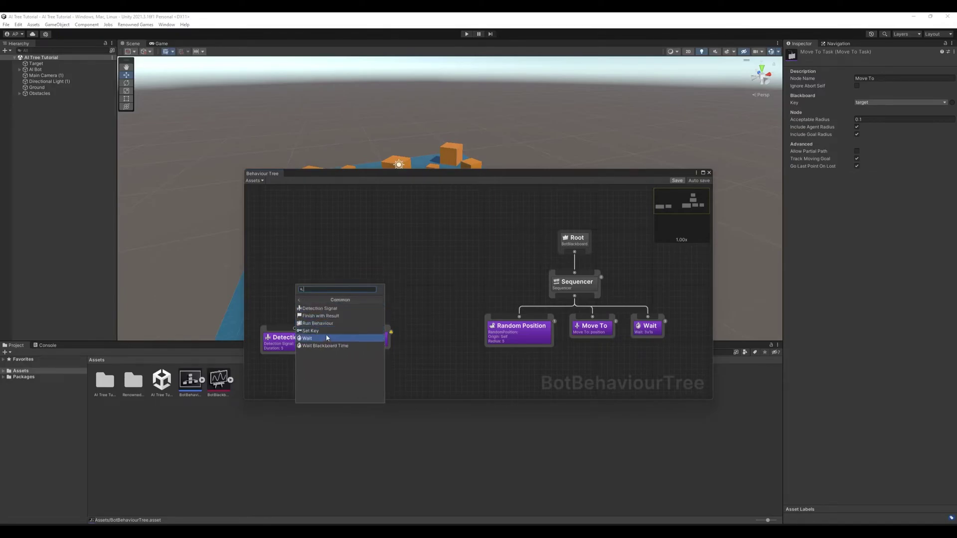
{"action": "left_click", "coordinate": [327, 338]}
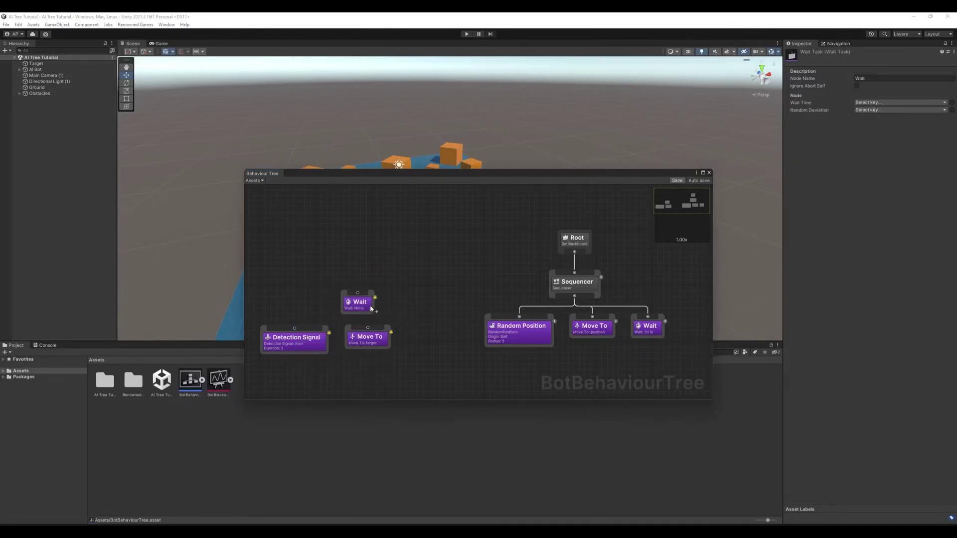
{"action": "left_click_drag", "start_coordinate": [368, 293], "coordinate": [369, 290]}
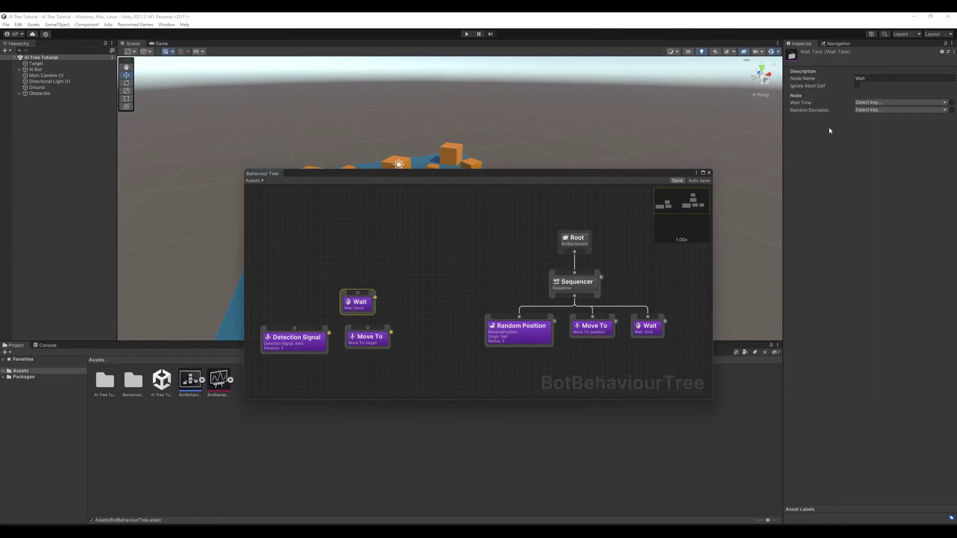
{"action": "left_click", "coordinate": [952, 103]}
{"action": "left_click", "coordinate": [881, 103]}
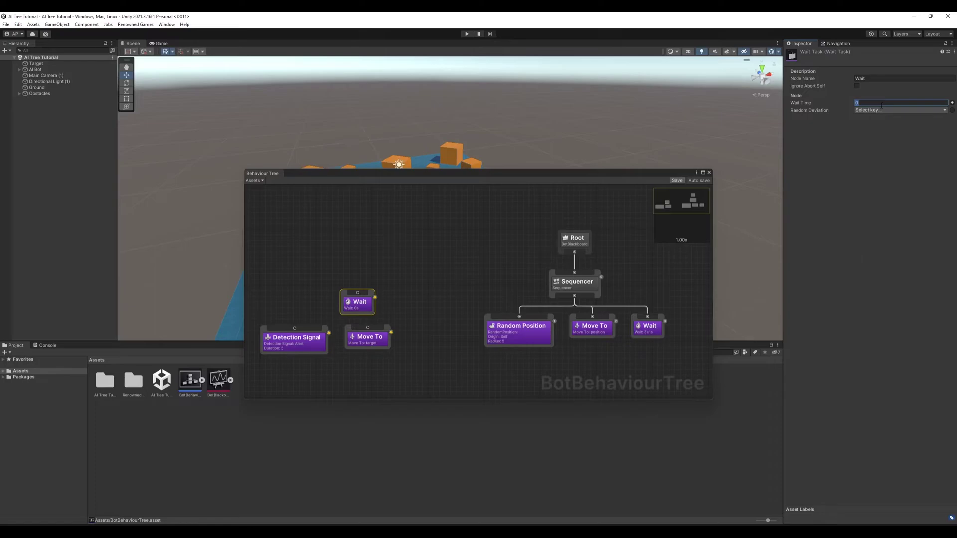
{"action": "type", "text": "1"}
{"action": "key", "text": "Return"}
{"action": "left_click_drag", "start_coordinate": [372, 296], "coordinate": [436, 331]}
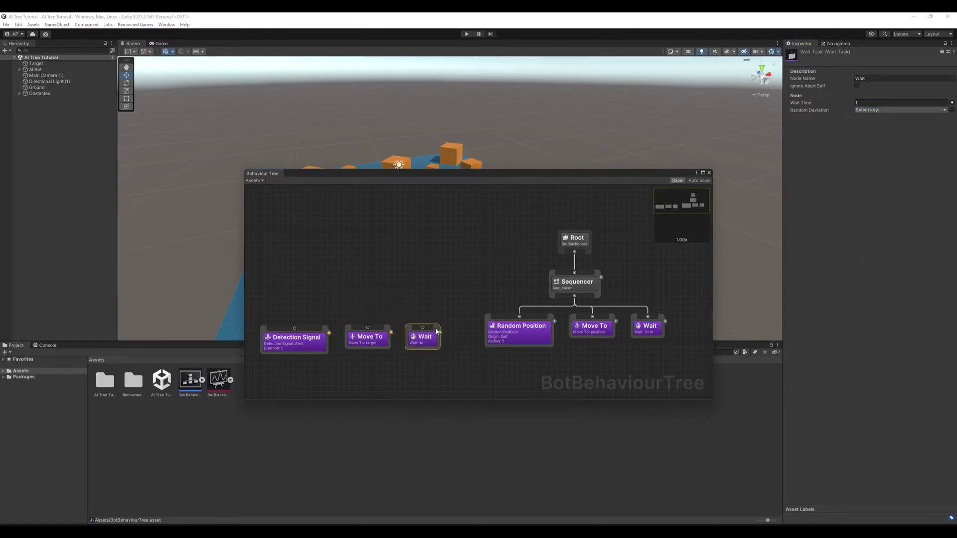
{"action": "left_click", "coordinate": [441, 331]}
Create a Sequencer and connect Detection Signal, Move To and Wait as its children
{"action": "right_click", "coordinate": [294, 292]}
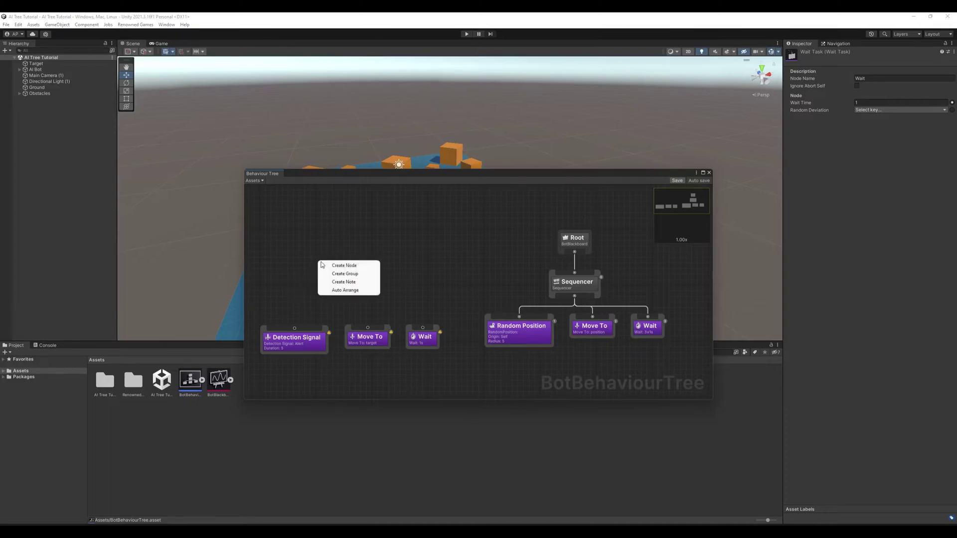
{"action": "left_click", "coordinate": [326, 264]}
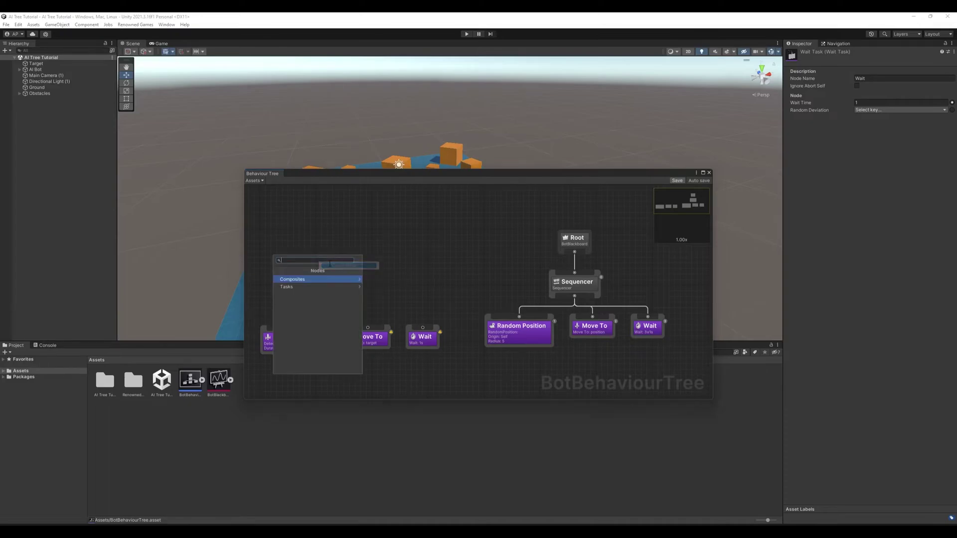
{"action": "left_click", "coordinate": [298, 279]}
{"action": "left_click", "coordinate": [298, 302]}
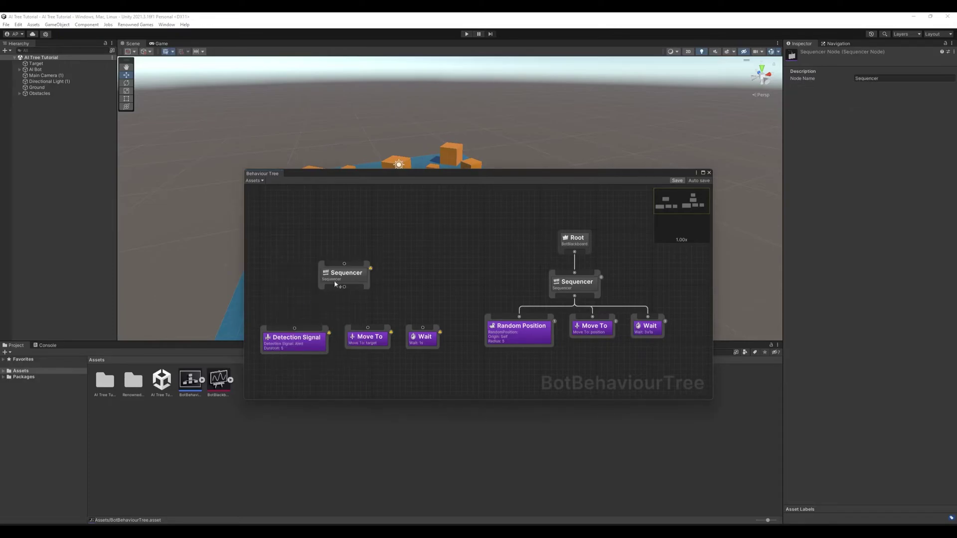
{"action": "left_click_drag", "start_coordinate": [295, 327], "coordinate": [344, 288]}
{"action": "left_click_drag", "start_coordinate": [368, 327], "coordinate": [344, 287]}
{"action": "left_click_drag", "start_coordinate": [421, 328], "coordinate": [344, 288]}
Name the right-hand Sequencer Patrol, restoring its Wait node's name to Wait
{"action": "left_click_drag", "start_coordinate": [525, 282], "coordinate": [670, 344]}
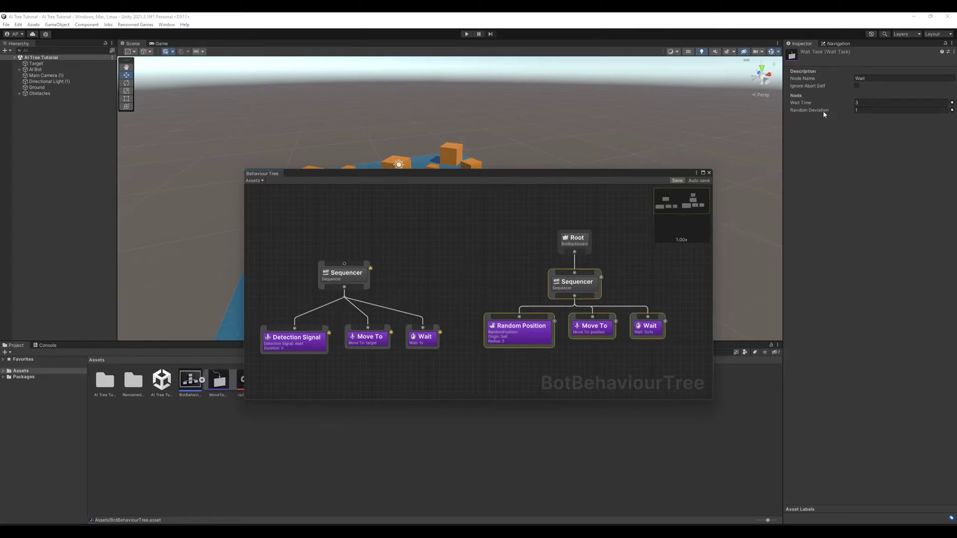
{"action": "left_click", "coordinate": [897, 79]}
{"action": "type", "text": "Patrol"}
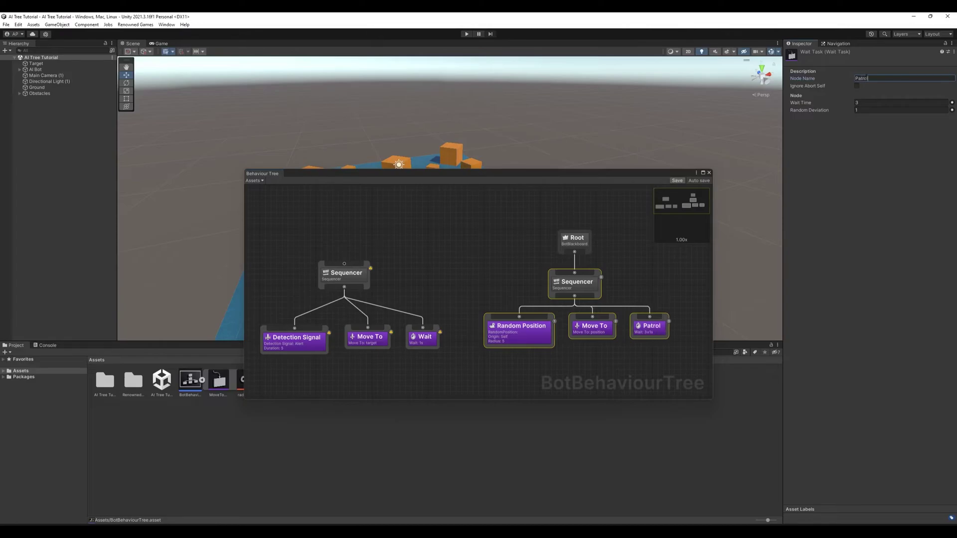
{"action": "left_click", "coordinate": [449, 274]}
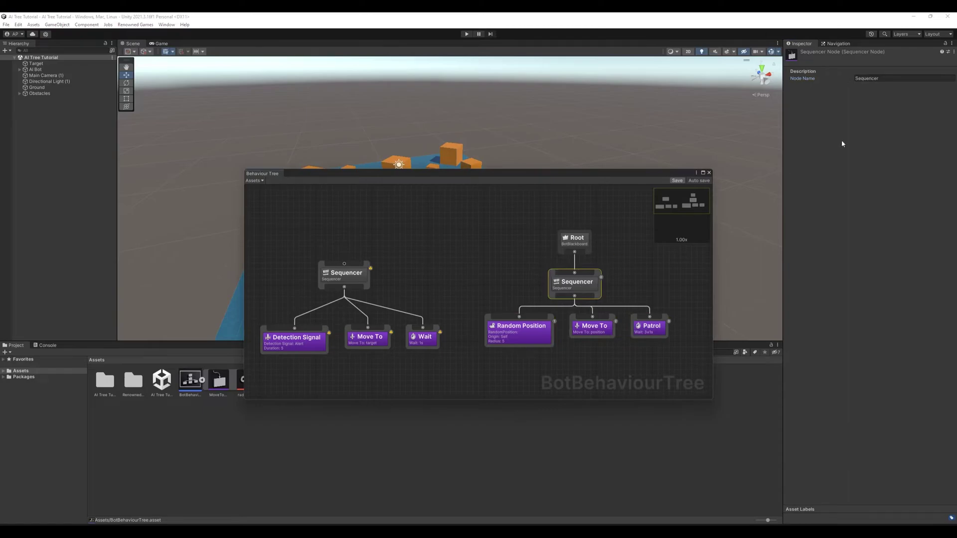
{"action": "left_click", "coordinate": [888, 78]}
{"action": "type", "text": "Patrol"}
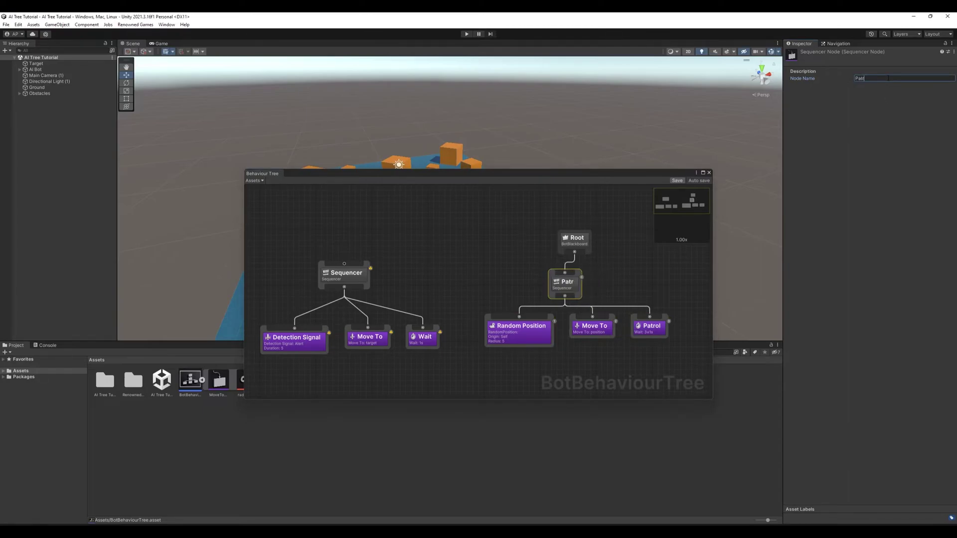
{"action": "left_click", "coordinate": [620, 283]}
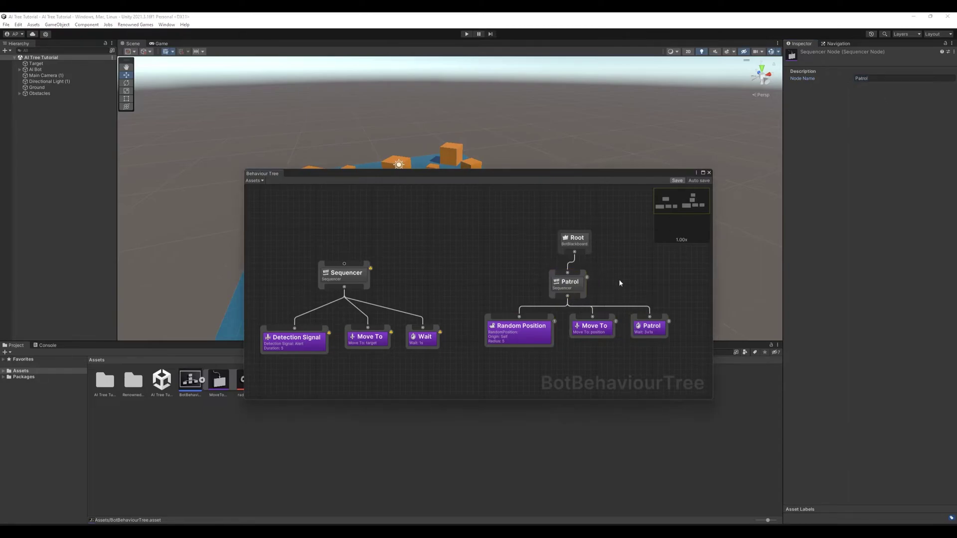
{"action": "left_click", "coordinate": [634, 329]}
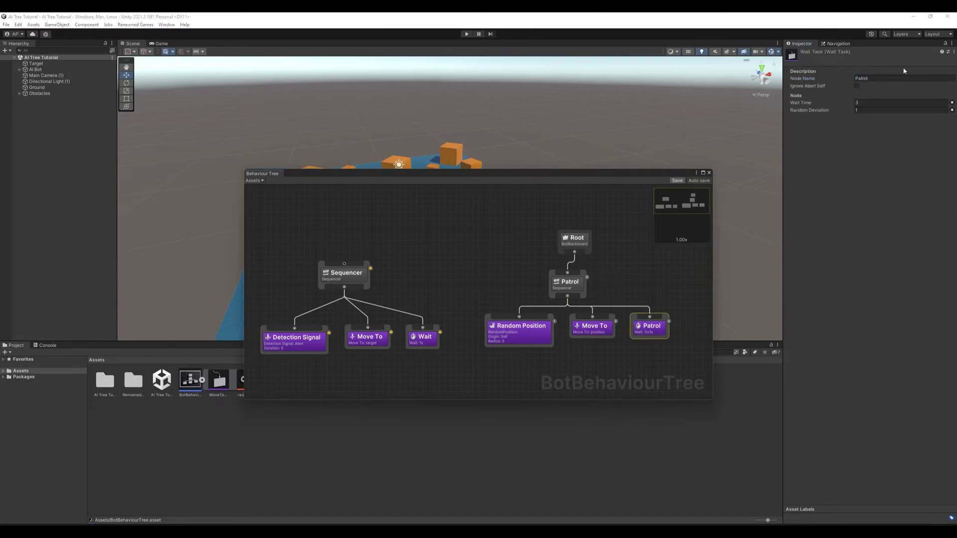
{"action": "left_click", "coordinate": [881, 79]}
{"action": "type", "text": "Wait"}
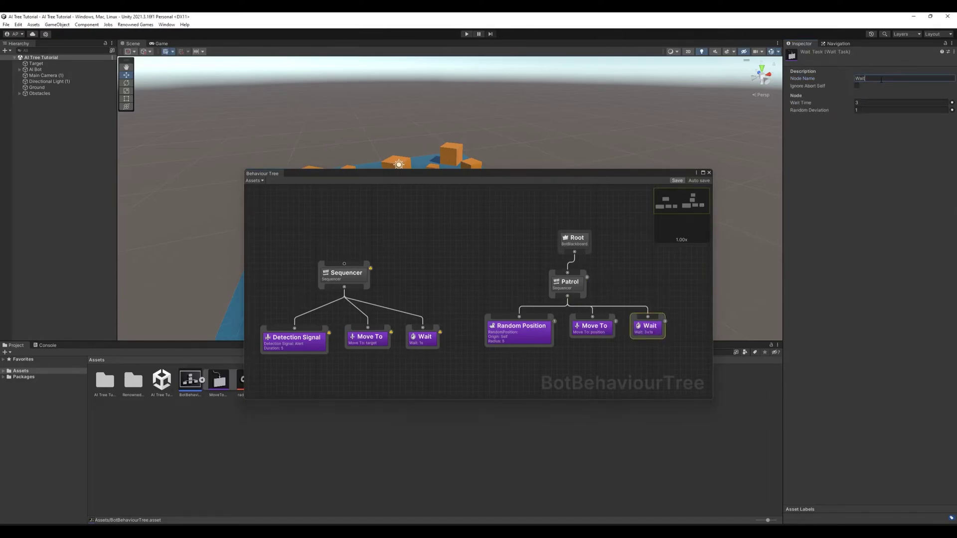
{"action": "left_click", "coordinate": [661, 293]}
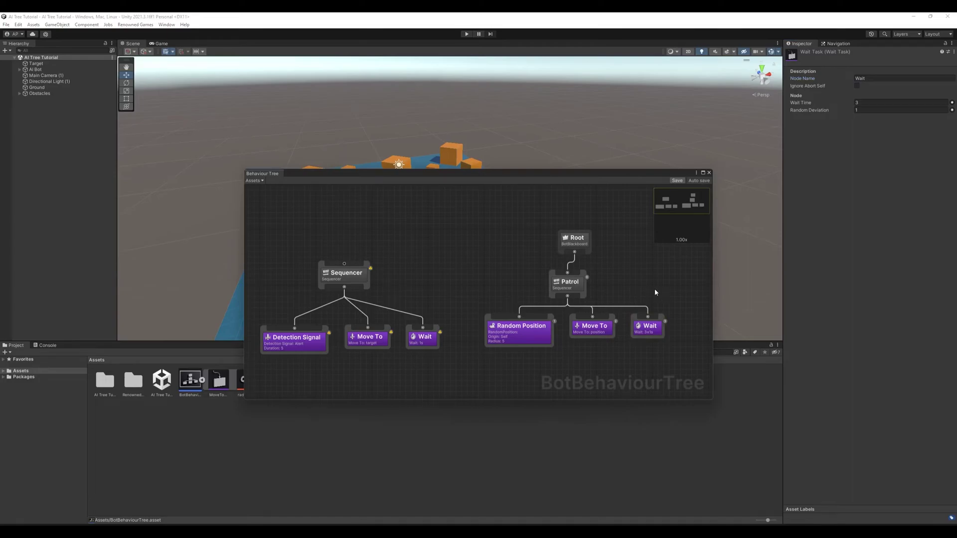
Rename the left Sequencer node to Pursue
{"action": "left_click", "coordinate": [334, 279]}
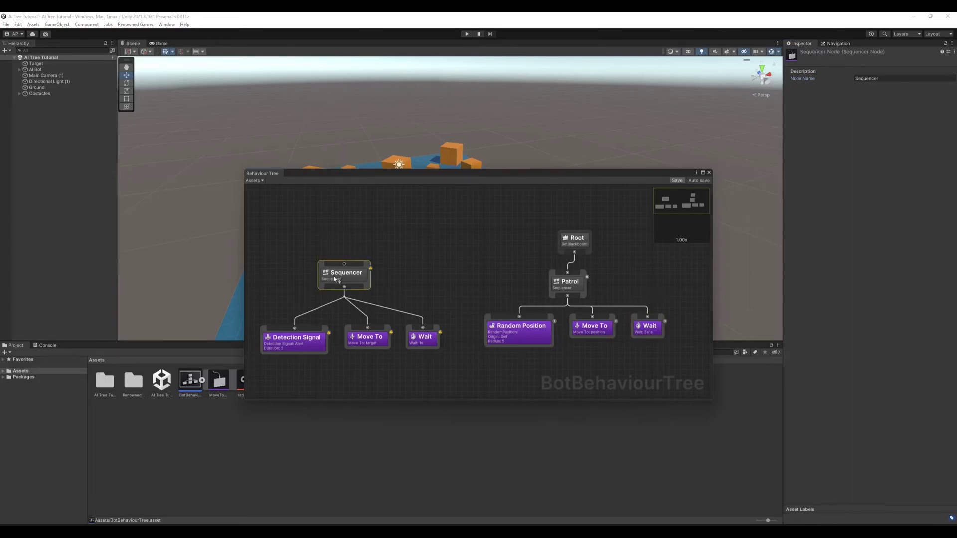
{"action": "left_click", "coordinate": [884, 77]}
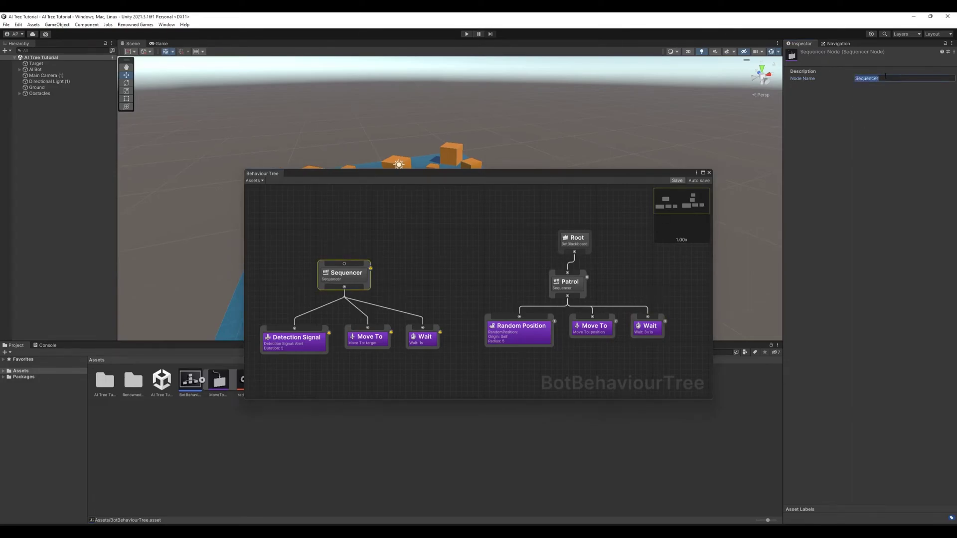
{"action": "type", "text": "Pur"}
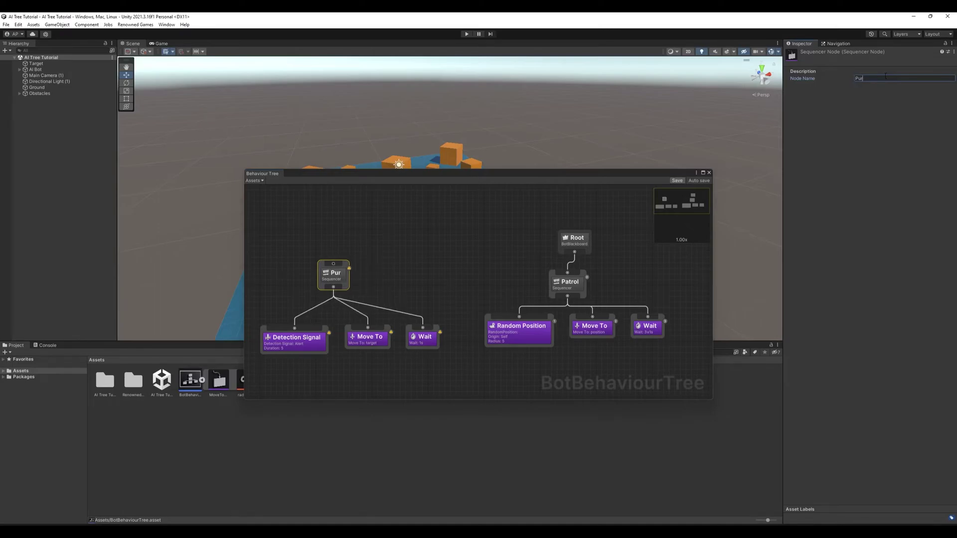
{"action": "type", "text": "sue"}
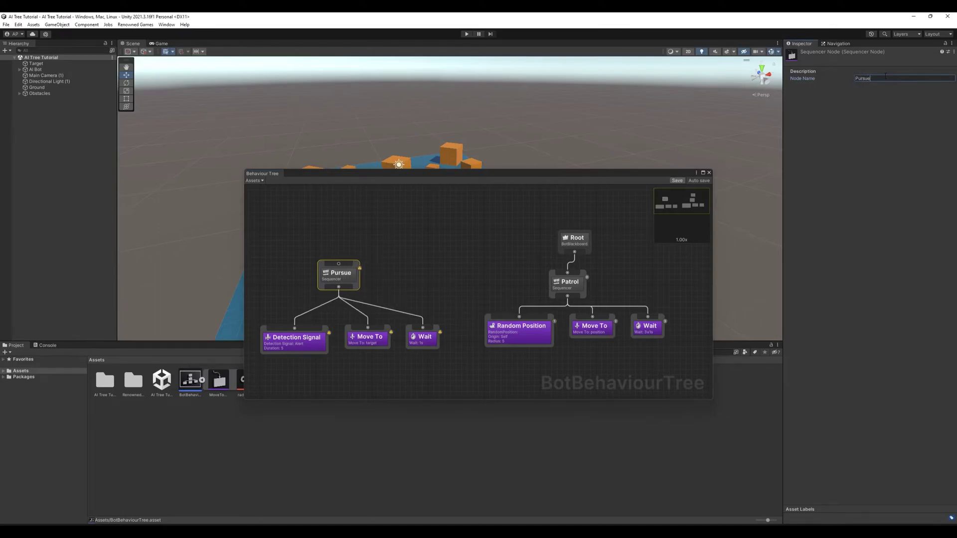
{"action": "left_click", "coordinate": [475, 264]}
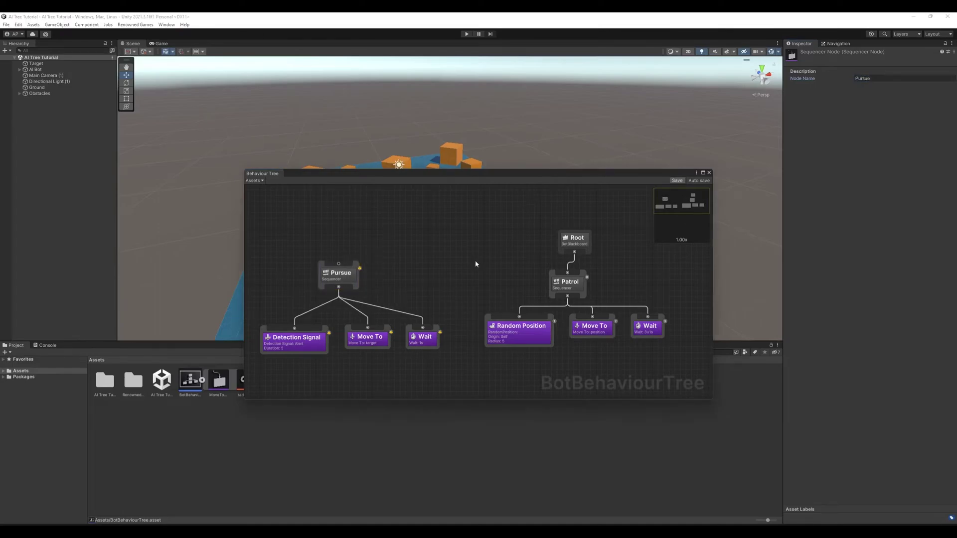
Select the Pursue sequencer node in the graph
{"action": "left_click", "coordinate": [320, 267]}
Add a Blackboard Condition decorator to Pursue and name it 'Has target?'
{"action": "right_click", "coordinate": [320, 266]}
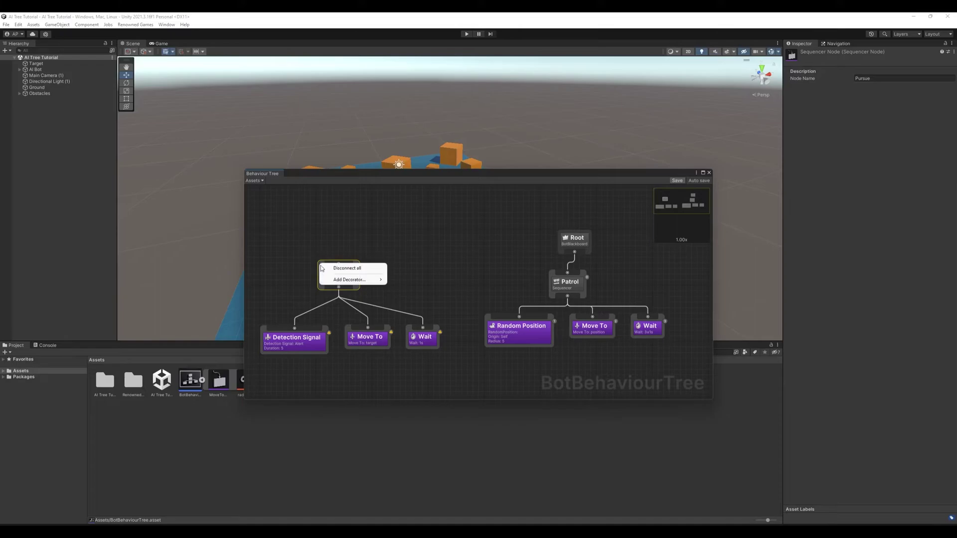
{"action": "mouse_move", "coordinate": [344, 280]}
{"action": "left_click", "coordinate": [423, 281]}
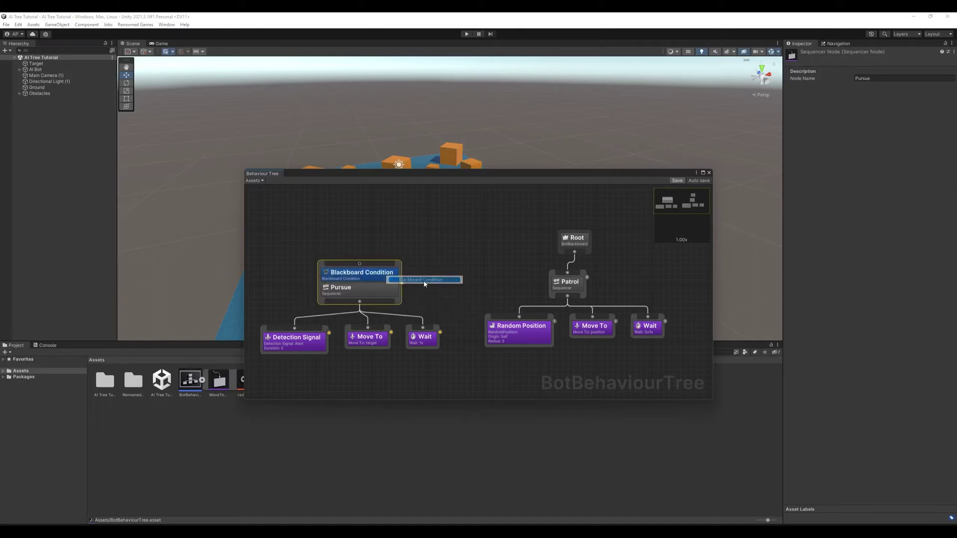
{"action": "left_click", "coordinate": [377, 275]}
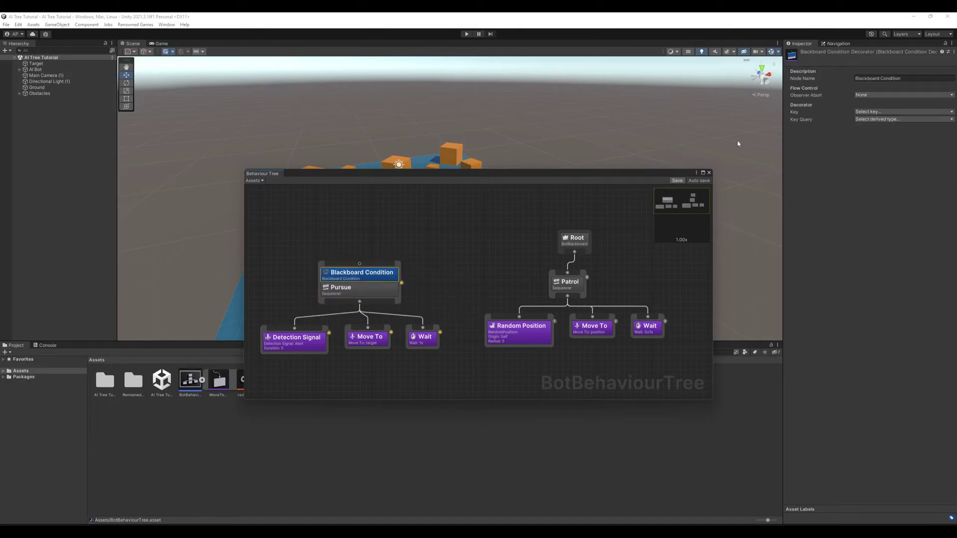
{"action": "left_click", "coordinate": [895, 79]}
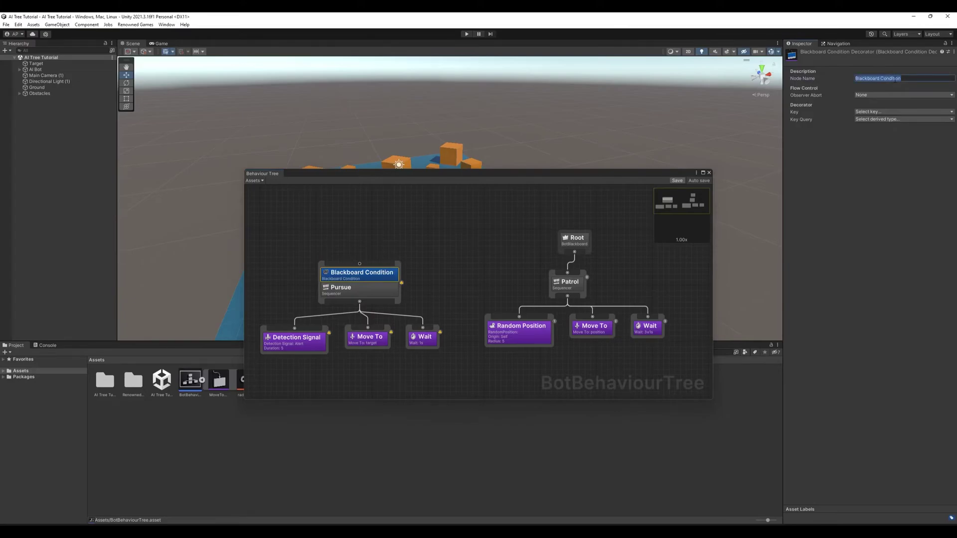
{"action": "type", "text": "Has target"}
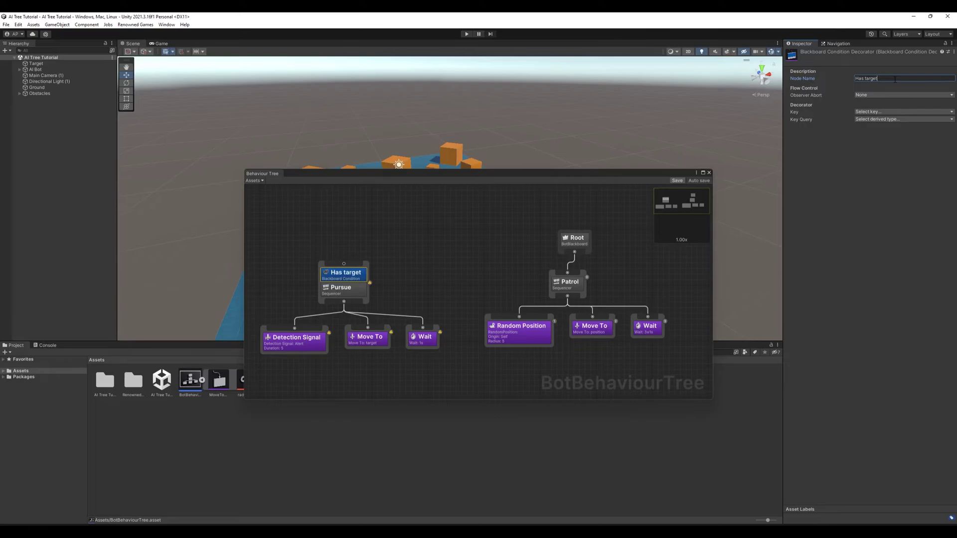
{"action": "type", "text": "&"}
{"action": "key", "text": "BackSpace"}
{"action": "type", "text": "?"}
Set the condition's Observer Abort to Both and its Key to target
{"action": "left_click", "coordinate": [866, 95]}
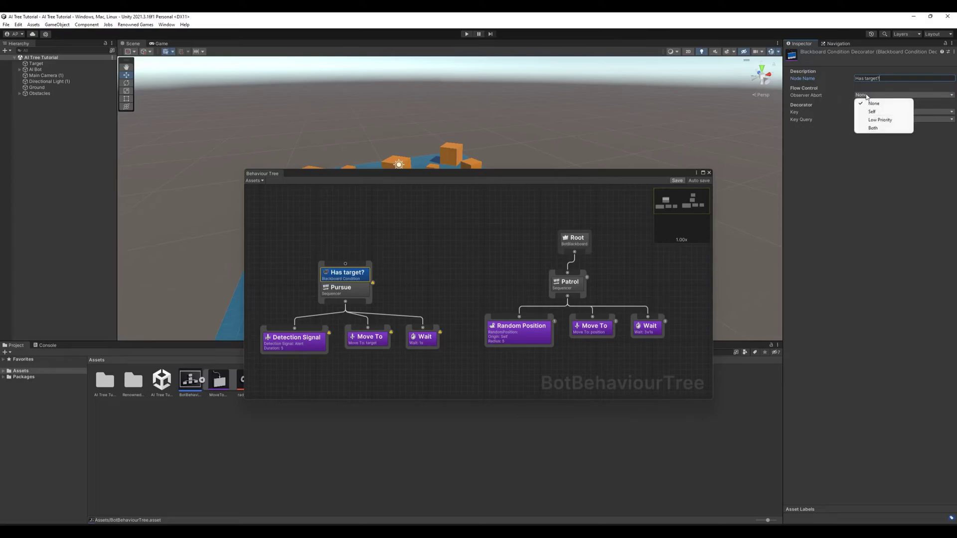
{"action": "left_click", "coordinate": [877, 129]}
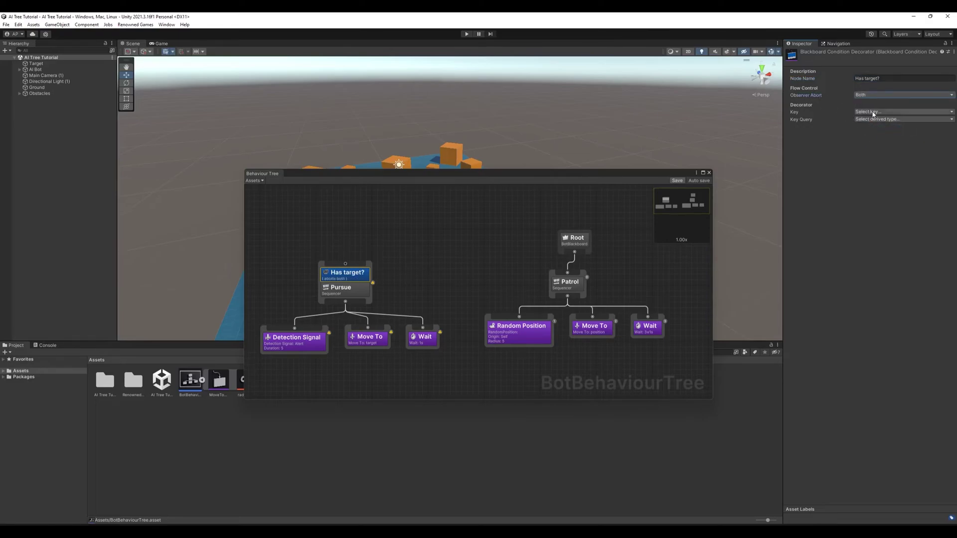
{"action": "left_click", "coordinate": [872, 113]}
{"action": "left_click", "coordinate": [867, 154]}
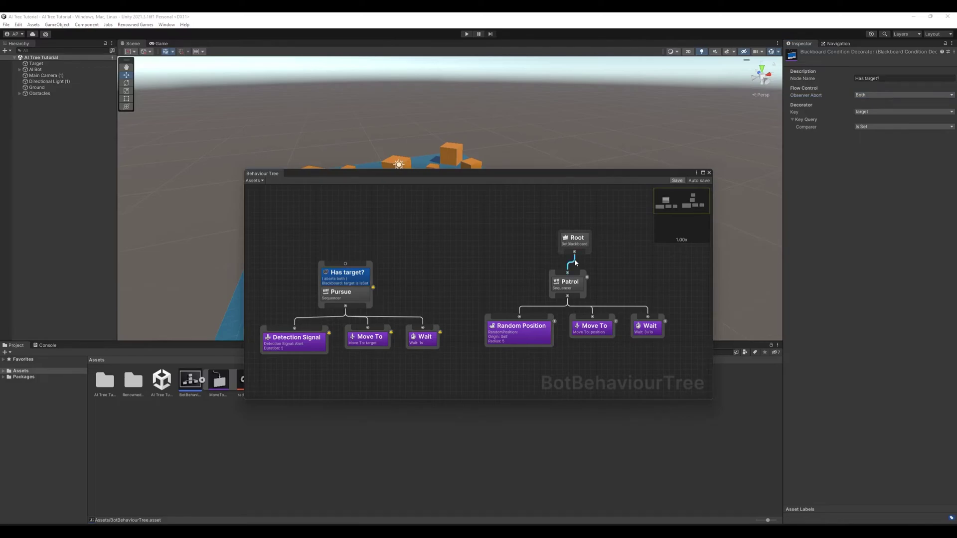
Create a Selector wired to the Has target?/Pursue and Patrol branches, and connect Root to it
{"action": "right_click", "coordinate": [411, 245]}
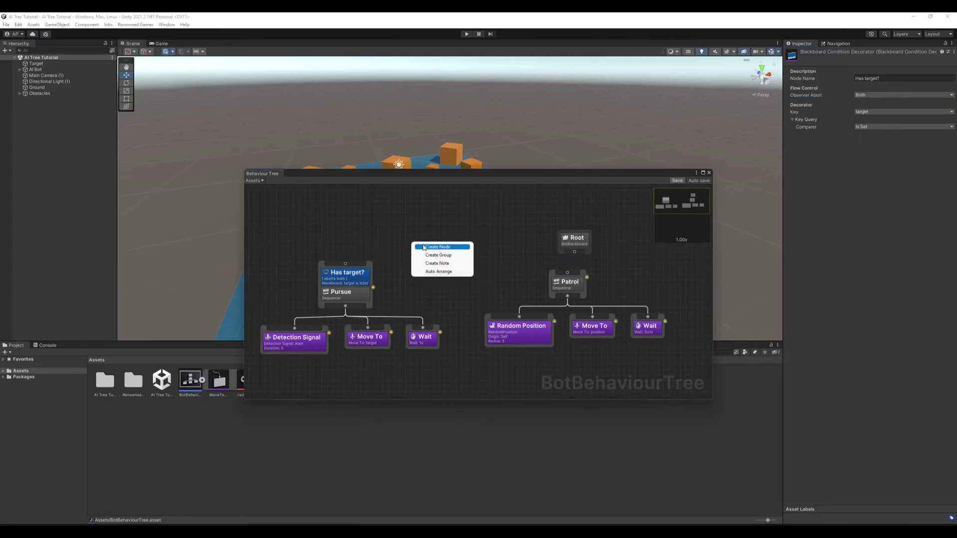
{"action": "left_click", "coordinate": [421, 246]}
{"action": "left_click", "coordinate": [384, 261]}
{"action": "left_click", "coordinate": [396, 273]}
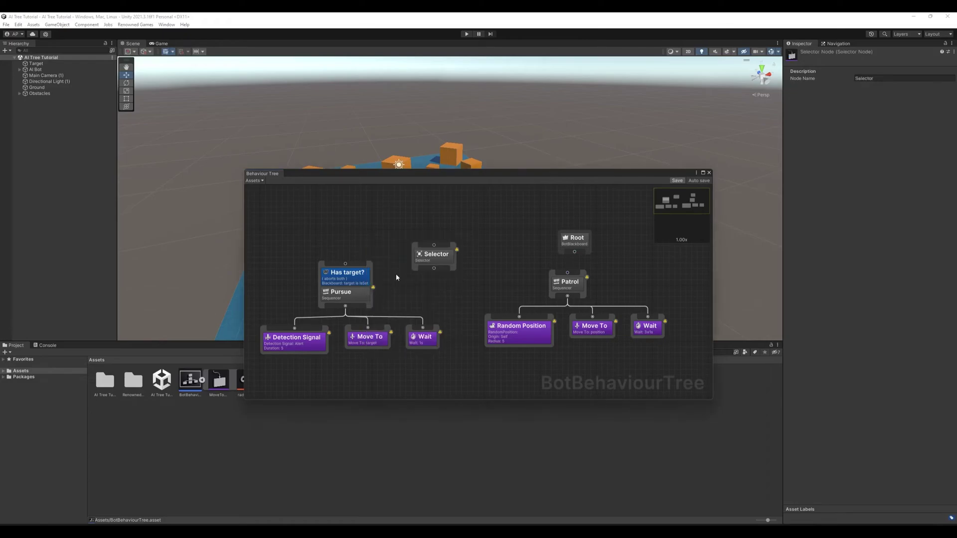
{"action": "left_click_drag", "start_coordinate": [453, 248], "coordinate": [464, 232]}
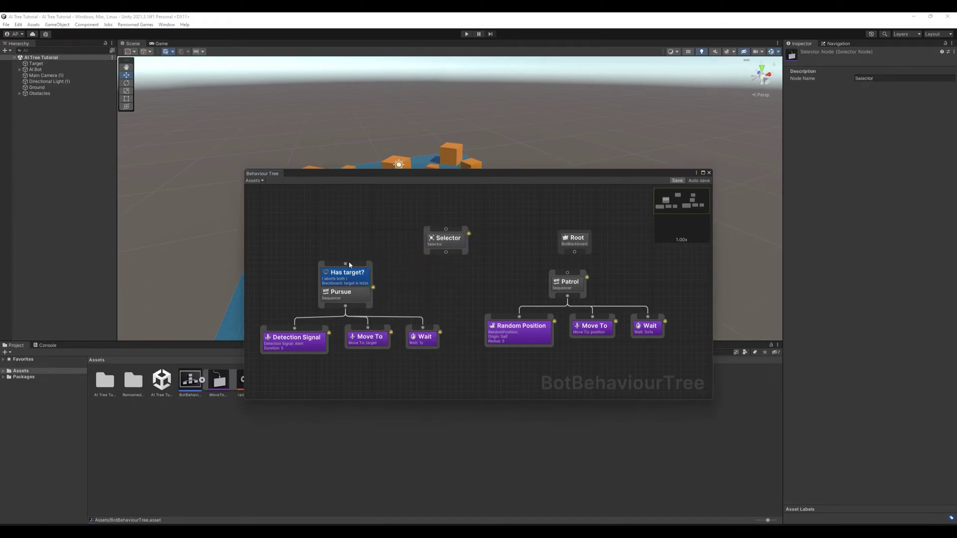
{"action": "left_click_drag", "start_coordinate": [348, 263], "coordinate": [445, 252]}
{"action": "left_click_drag", "start_coordinate": [568, 272], "coordinate": [445, 252]}
{"action": "left_click_drag", "start_coordinate": [582, 239], "coordinate": [445, 270]}
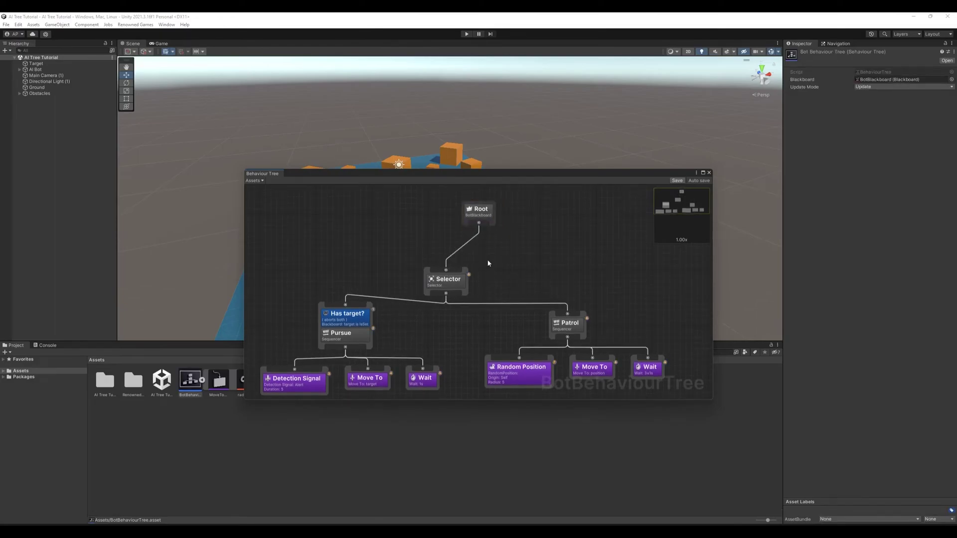
Auto-arrange the tree, then drag the Patrol subtree further right, clear of Pursue
{"action": "right_click", "coordinate": [514, 255]}
{"action": "left_click", "coordinate": [534, 282]}
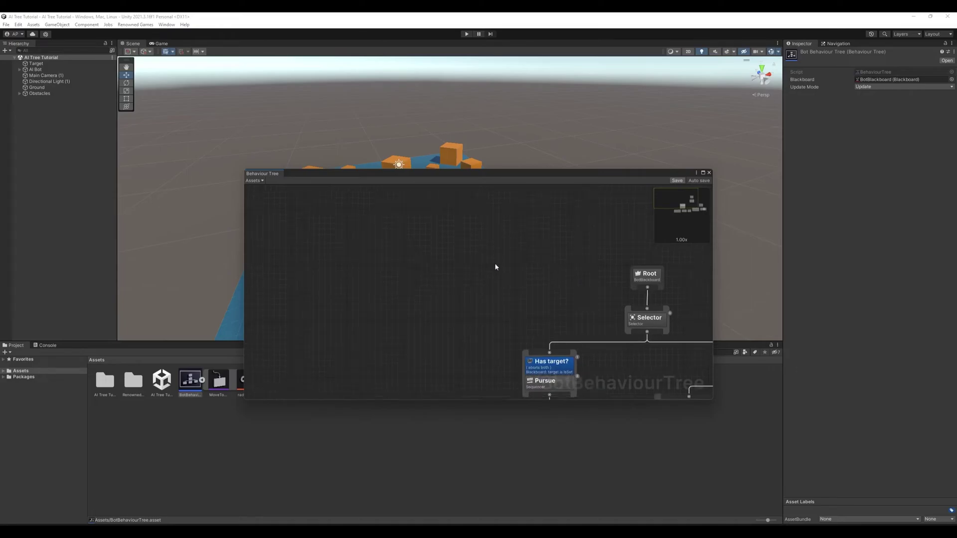
{"action": "middle_click_drag", "start_coordinate": [423, 264], "coordinate": [390, 250]}
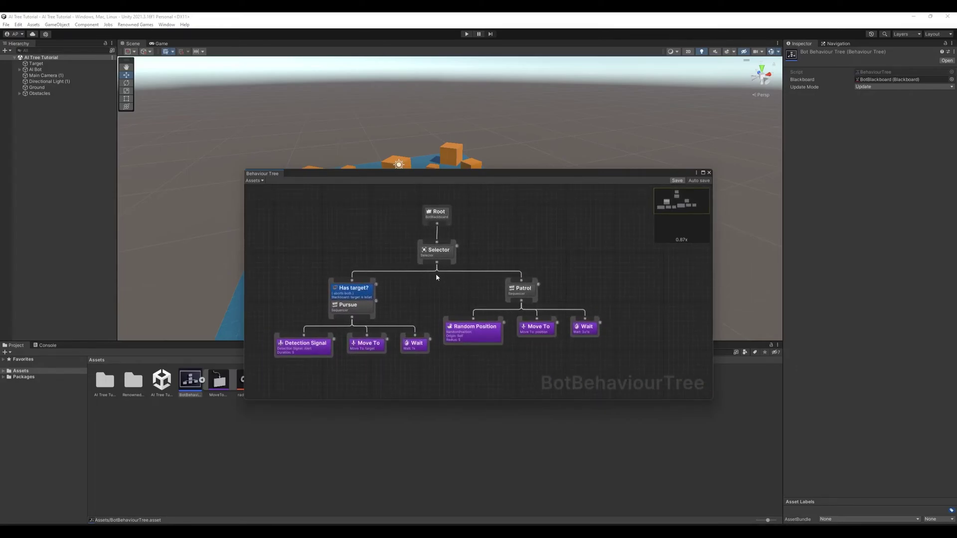
{"action": "left_click_drag", "start_coordinate": [592, 342], "coordinate": [606, 351]}
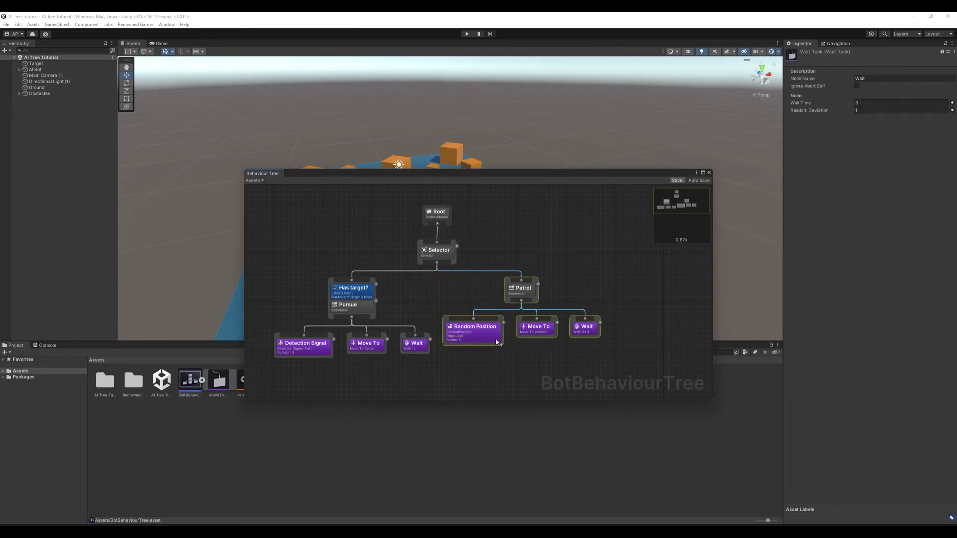
{"action": "left_click_drag", "start_coordinate": [497, 341], "coordinate": [558, 342]}
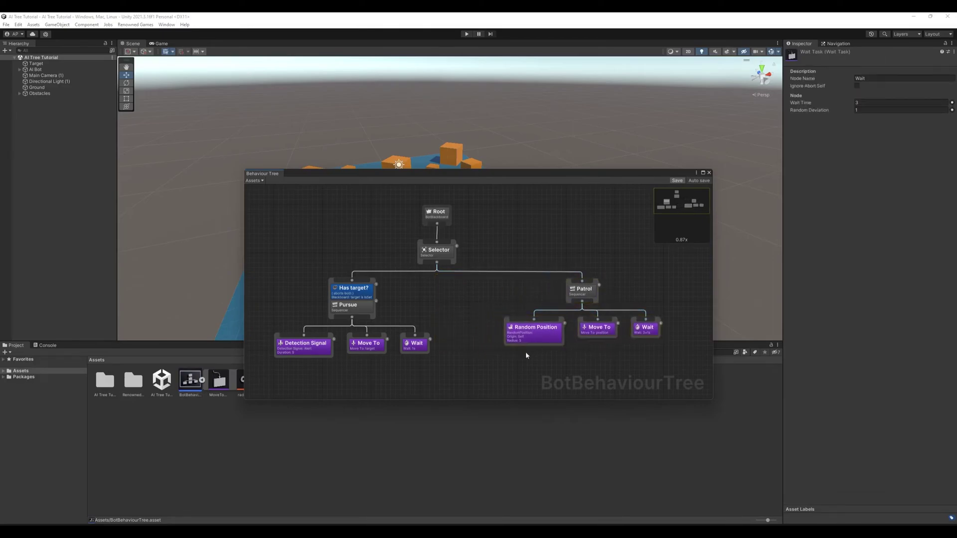
Add a Detection Signal task node with Signal Type Neutral and Loss Time 2
{"action": "right_click", "coordinate": [447, 295]}
{"action": "left_click", "coordinate": [463, 300]}
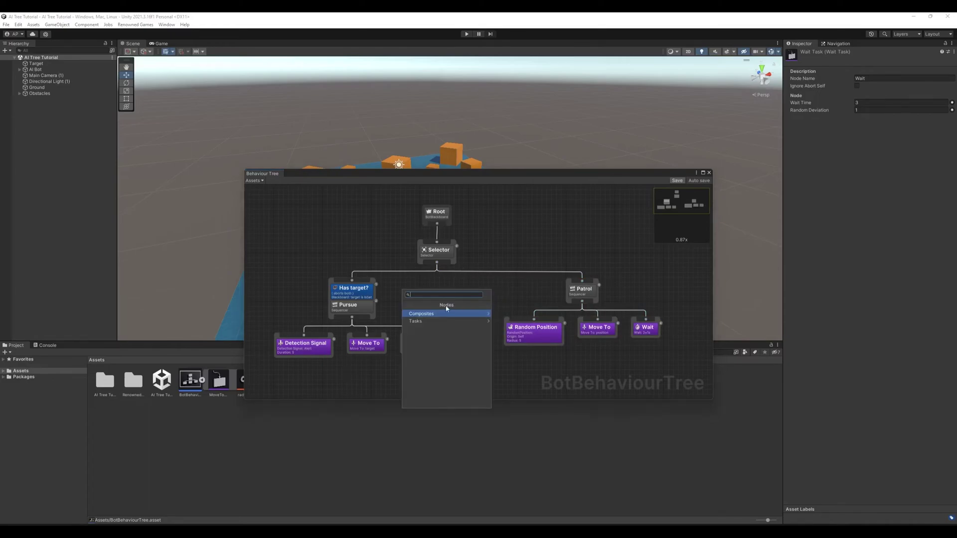
{"action": "left_click", "coordinate": [433, 321]}
{"action": "left_click", "coordinate": [426, 330]}
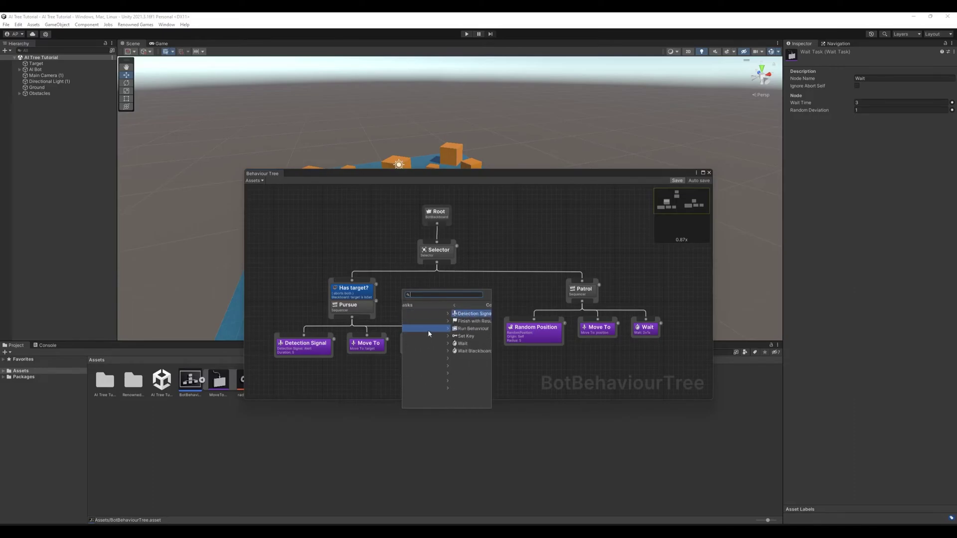
{"action": "left_click", "coordinate": [429, 312]}
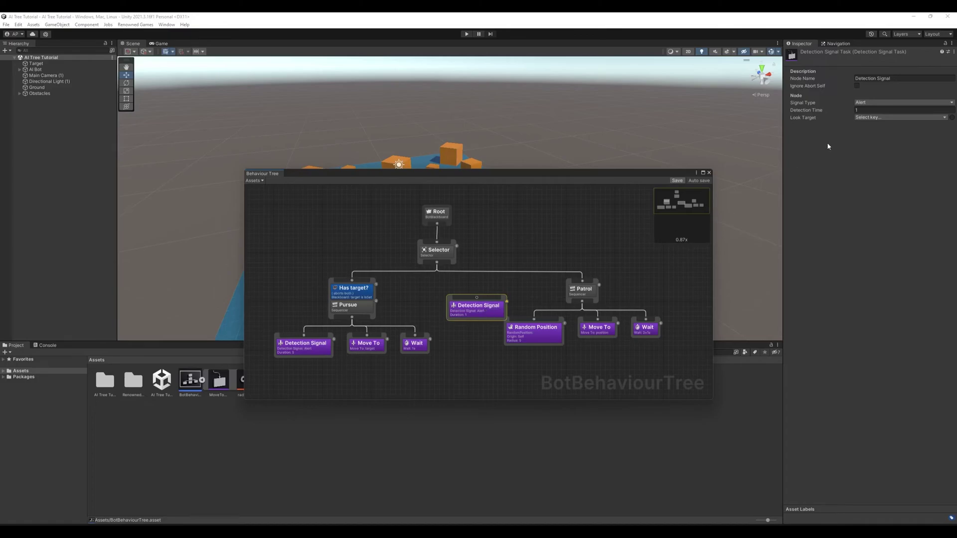
{"action": "left_click", "coordinate": [867, 103]}
{"action": "left_click", "coordinate": [870, 120]}
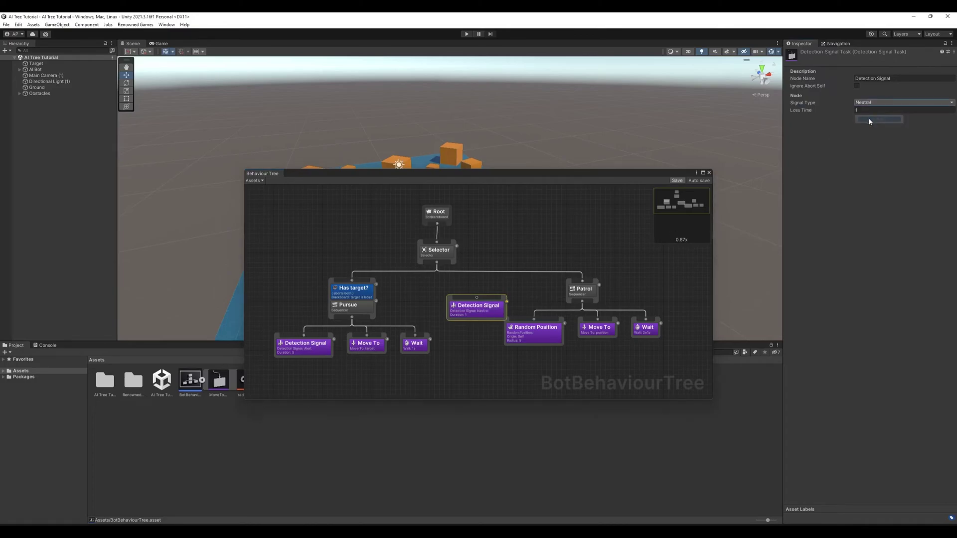
{"action": "left_click", "coordinate": [860, 111]}
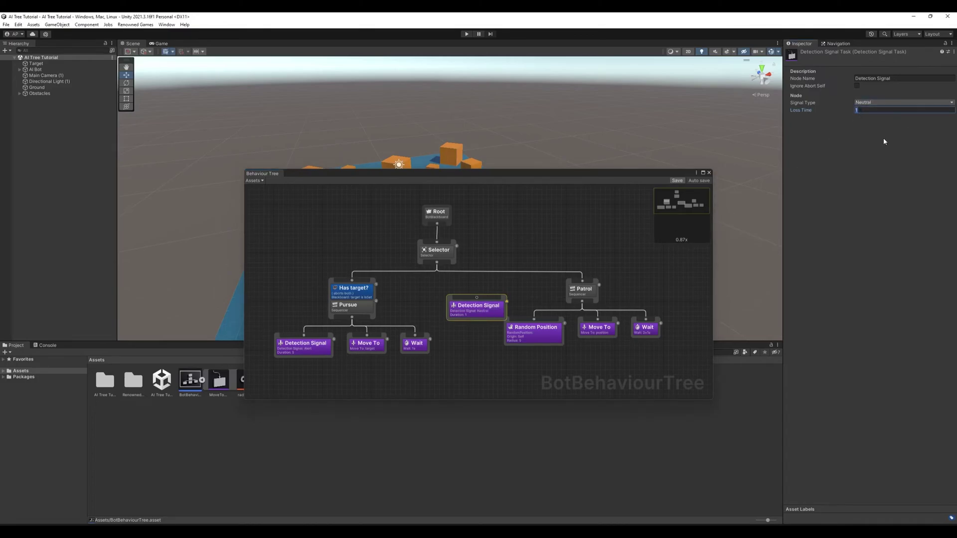
{"action": "key", "text": "Return"}
Connect the Detection Signal node under Patrol and auto-arrange the branch
{"action": "left_click_drag", "start_coordinate": [478, 301], "coordinate": [581, 303]}
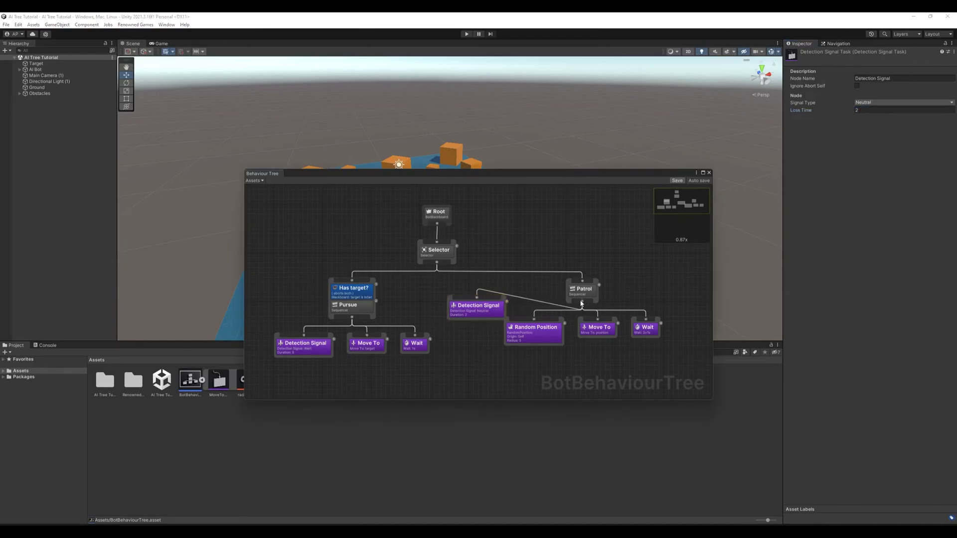
{"action": "right_click", "coordinate": [501, 249]}
{"action": "left_click", "coordinate": [530, 275]}
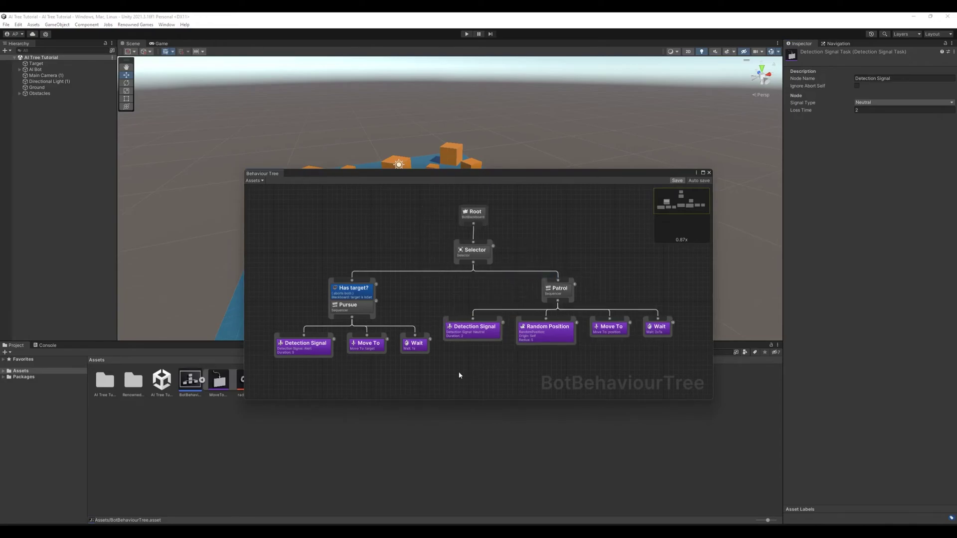
Close the Behaviour Tree editor and select the AI Bot object
{"action": "left_click", "coordinate": [708, 173]}
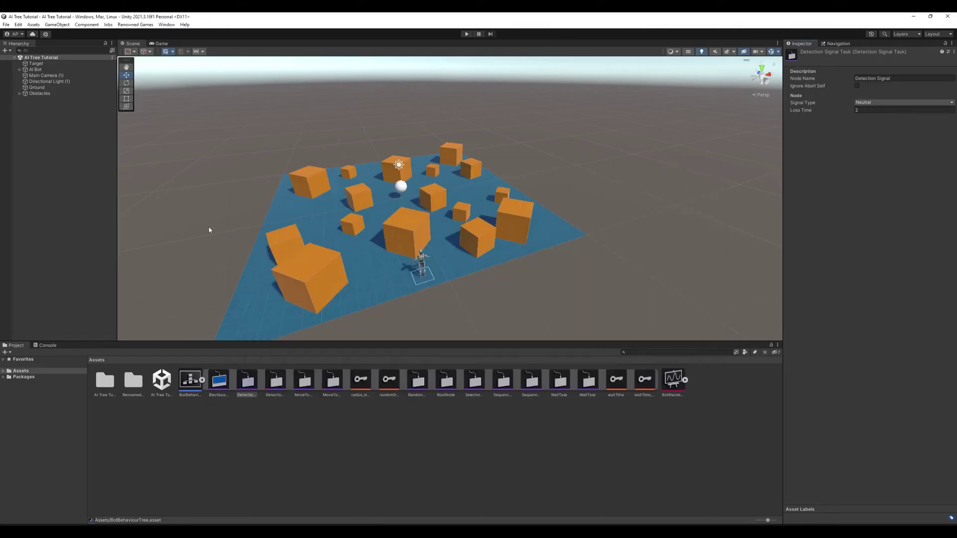
{"action": "left_click", "coordinate": [202, 380]}
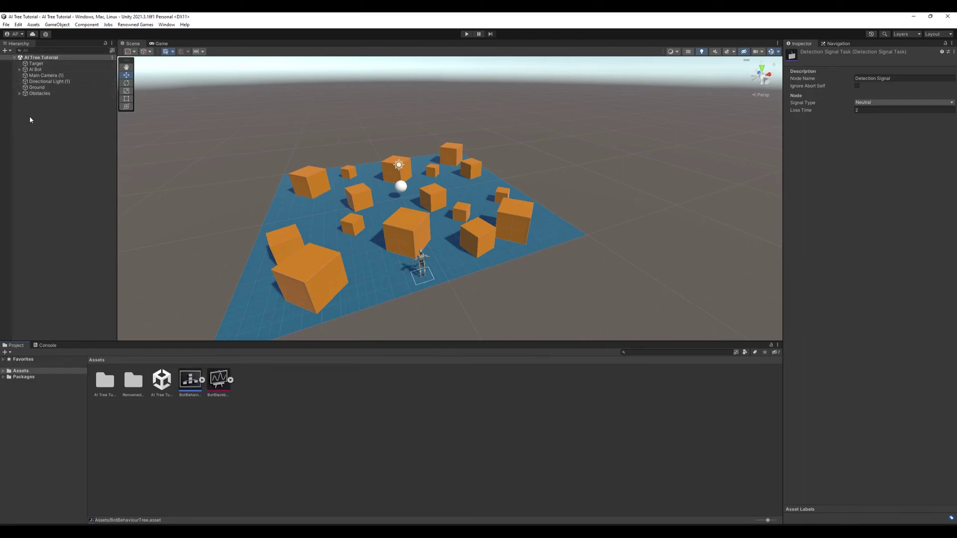
{"action": "left_click", "coordinate": [41, 70]}
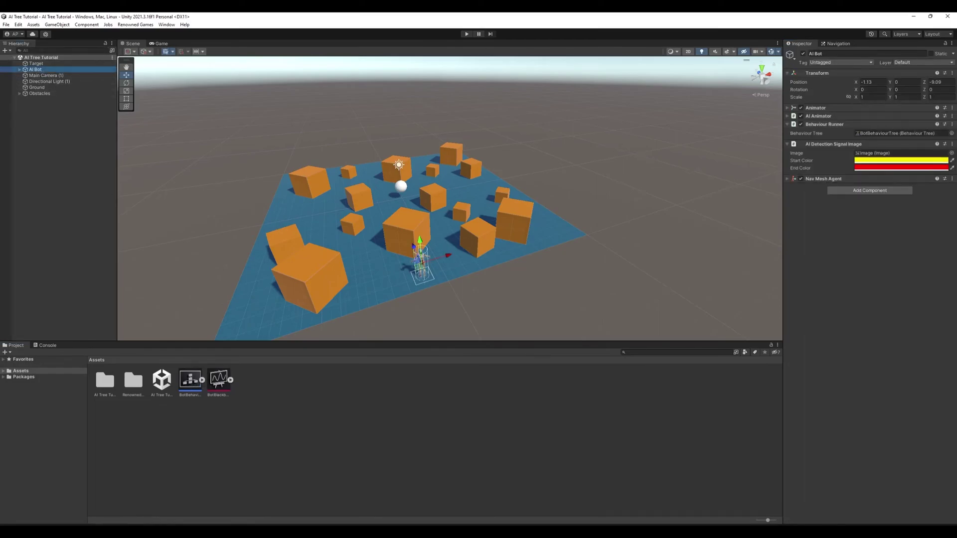
Add an AI Perception Blackboard with Key 'target' and an AIPerceptionSightConfig
{"action": "left_click", "coordinate": [844, 192]}
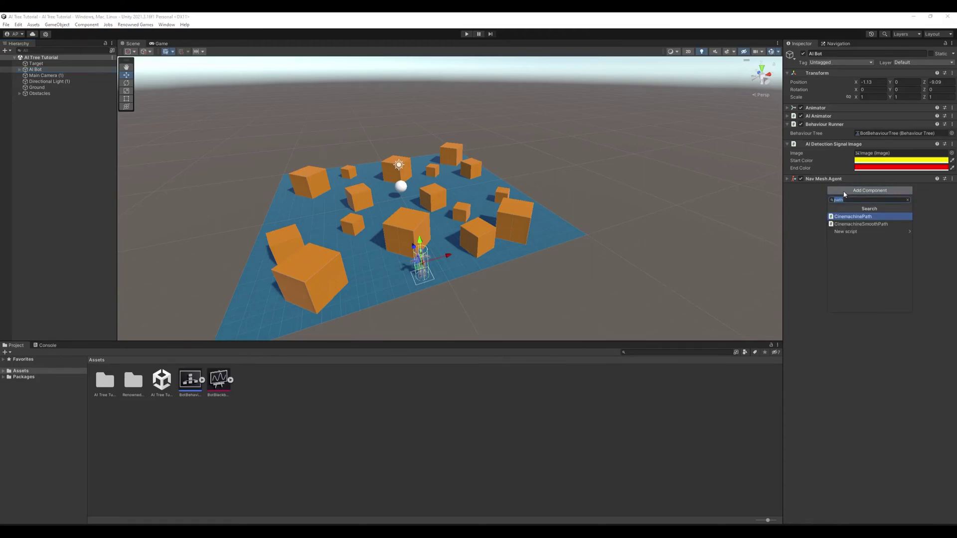
{"action": "type", "text": "ai"}
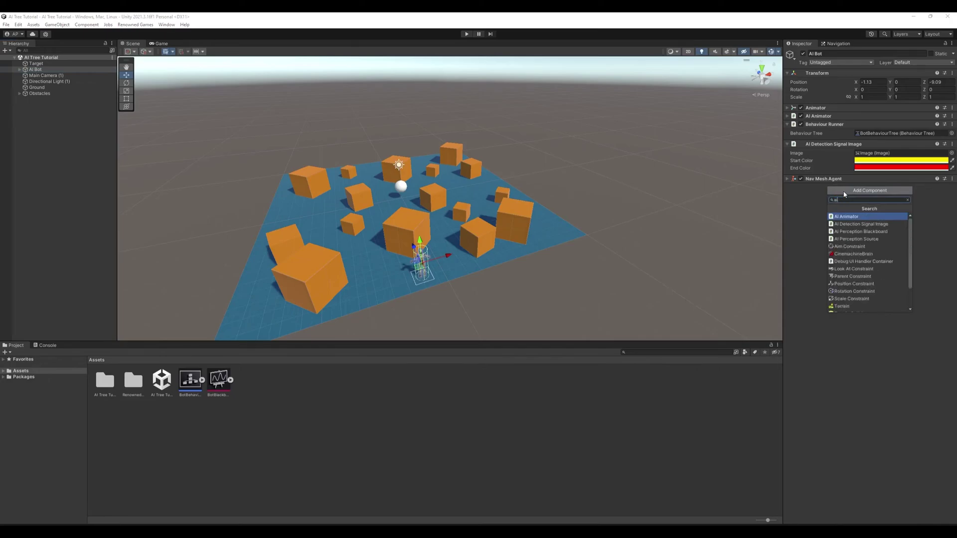
{"action": "key", "text": "Down"}
{"action": "key", "text": "Down"}
{"action": "key", "text": "Return"}
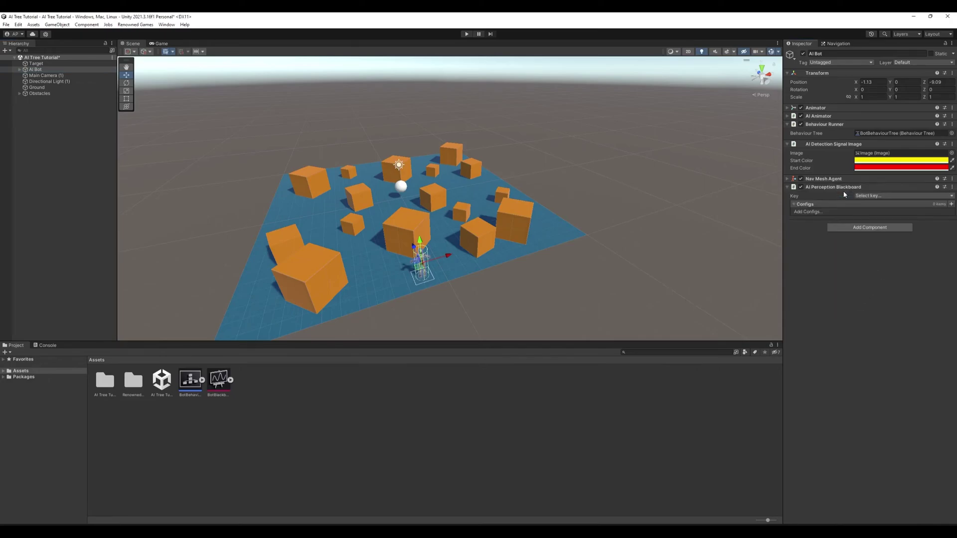
{"action": "left_click", "coordinate": [869, 195]}
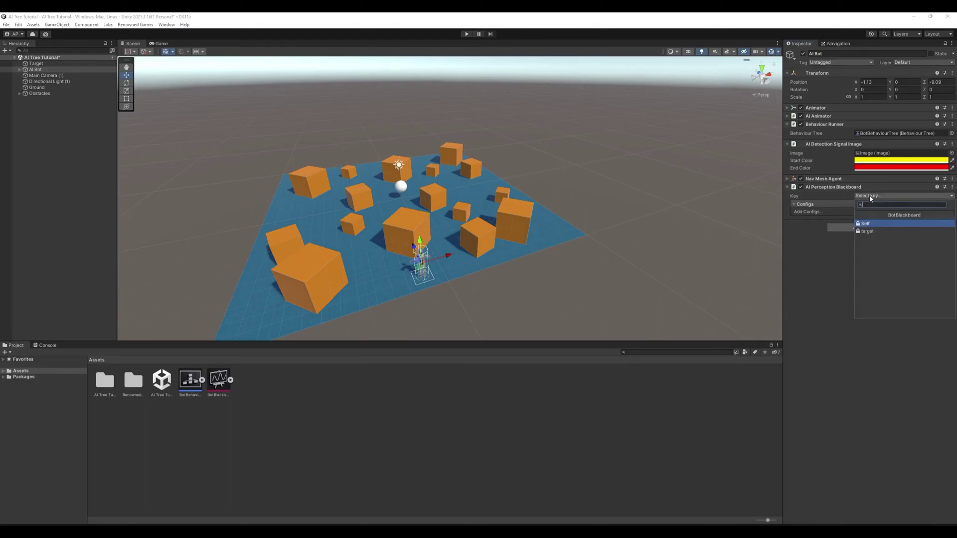
{"action": "left_click", "coordinate": [867, 232]}
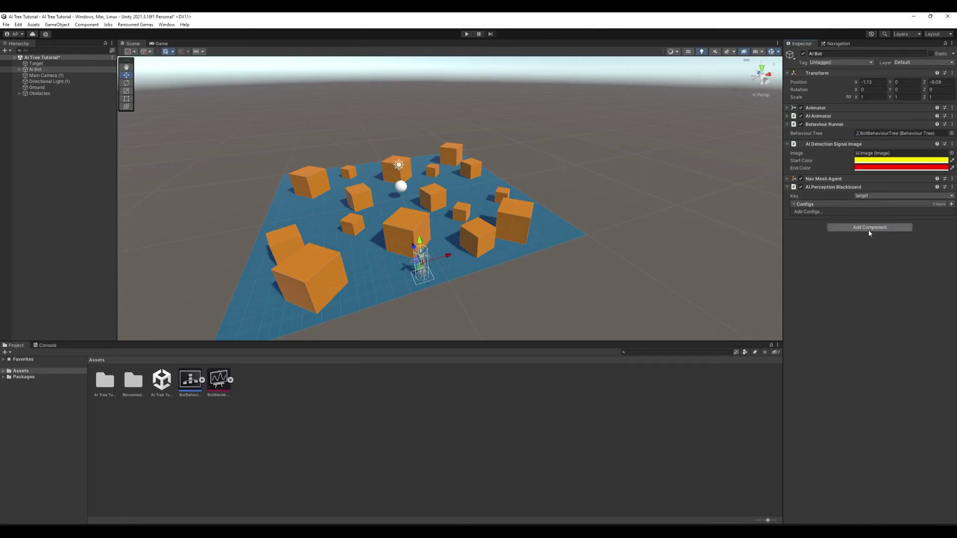
{"action": "left_click", "coordinate": [952, 204]}
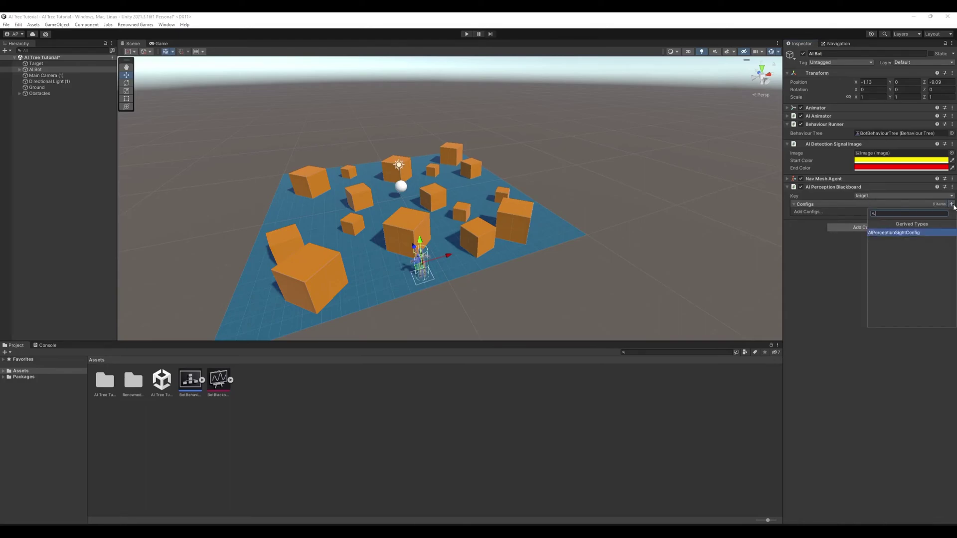
{"action": "left_click", "coordinate": [889, 233]}
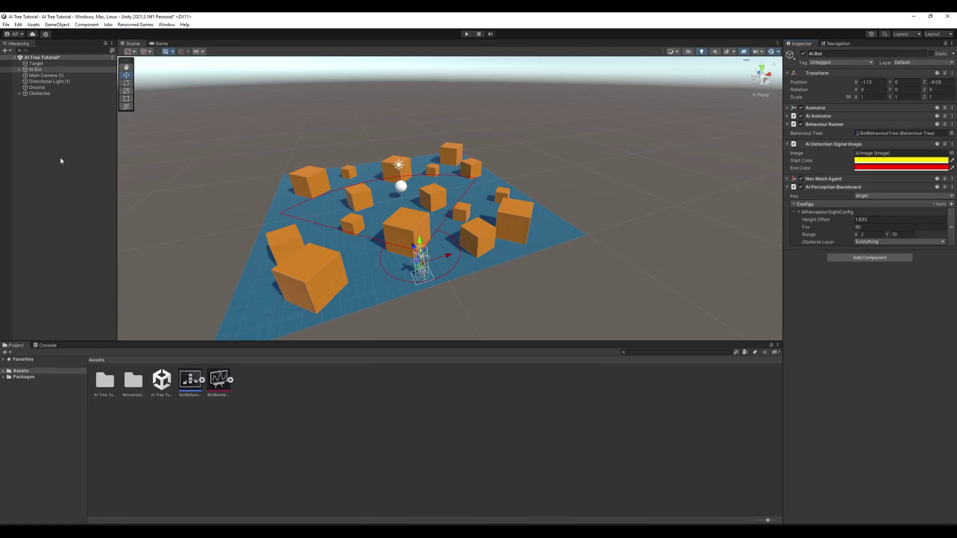
Give the Target sphere an AI Perception Source component and show the Game view
{"action": "left_click", "coordinate": [35, 63]}
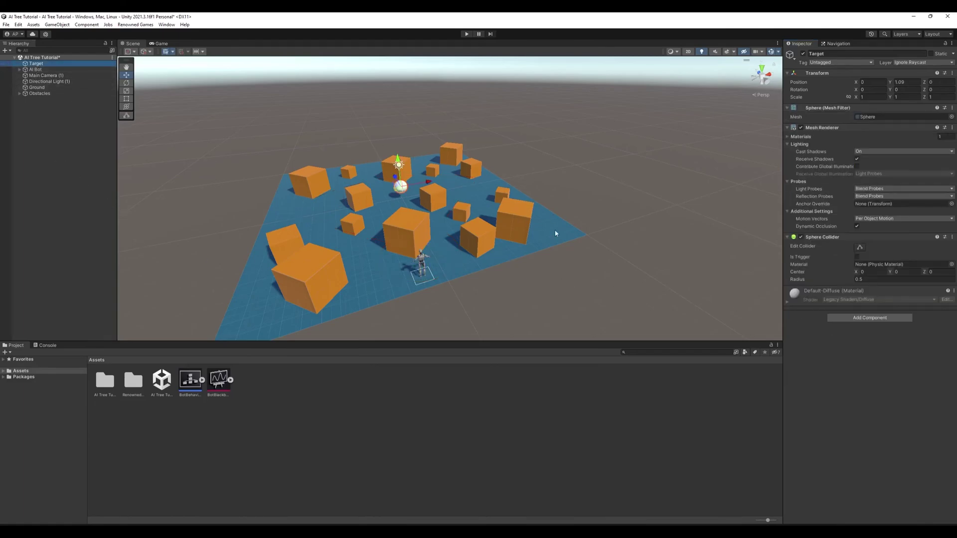
{"action": "left_click", "coordinate": [870, 317]}
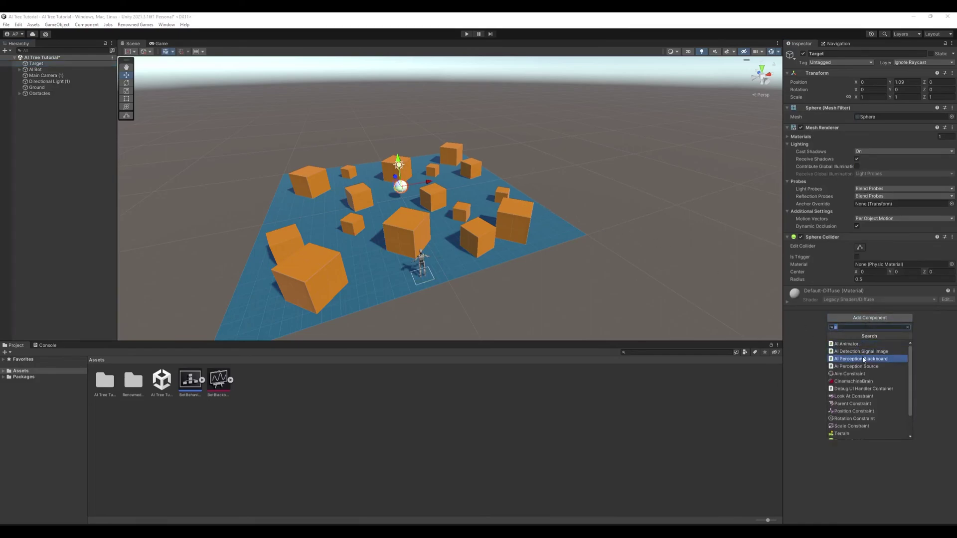
{"action": "left_click", "coordinate": [865, 369]}
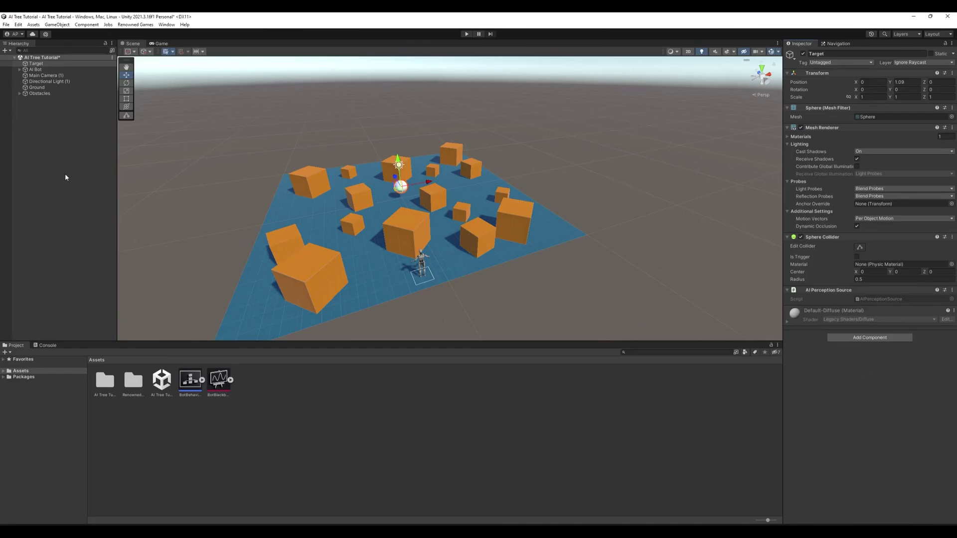
{"action": "key", "text": "ctrl+p"}
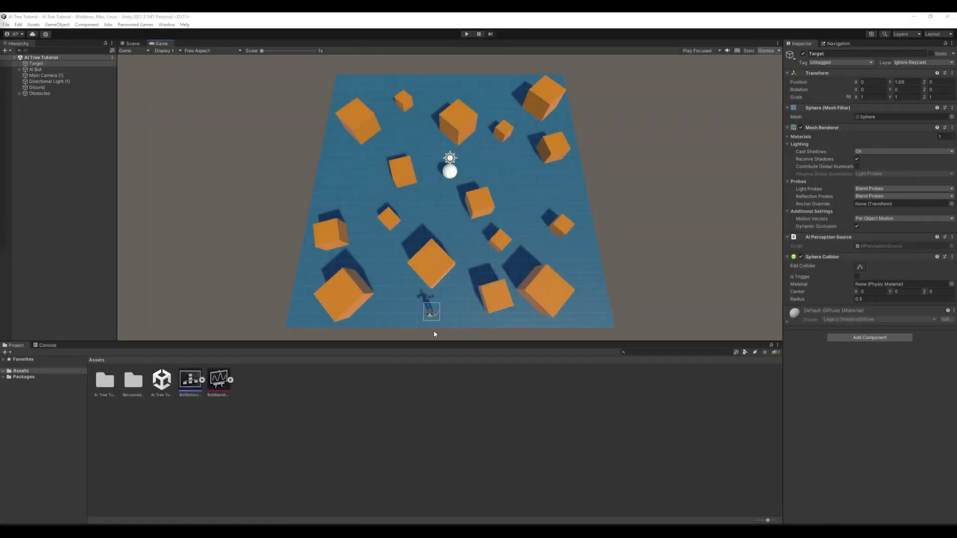
Run the game and drag the Target sphere toward the plane's left side to test the bot
{"action": "left_click", "coordinate": [467, 34]}
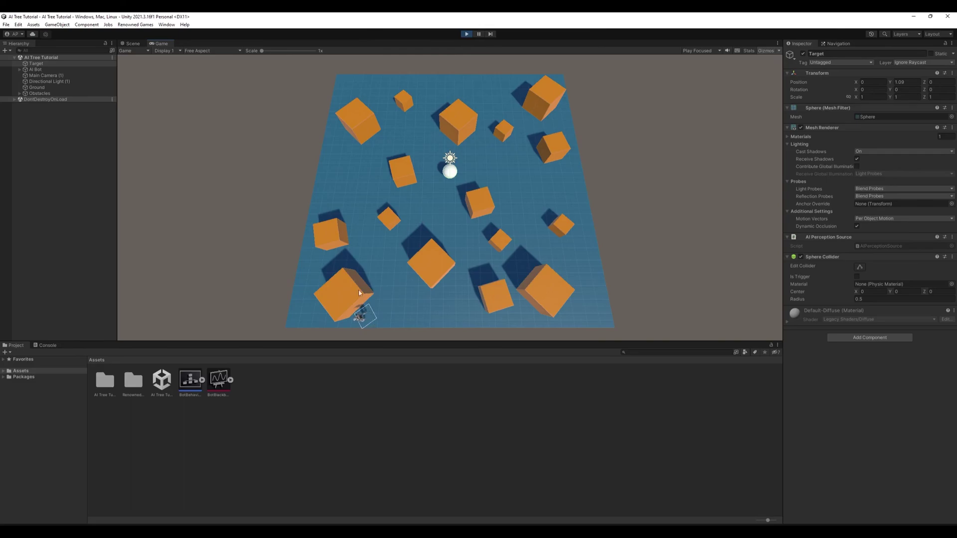
{"action": "left_click", "coordinate": [131, 45]}
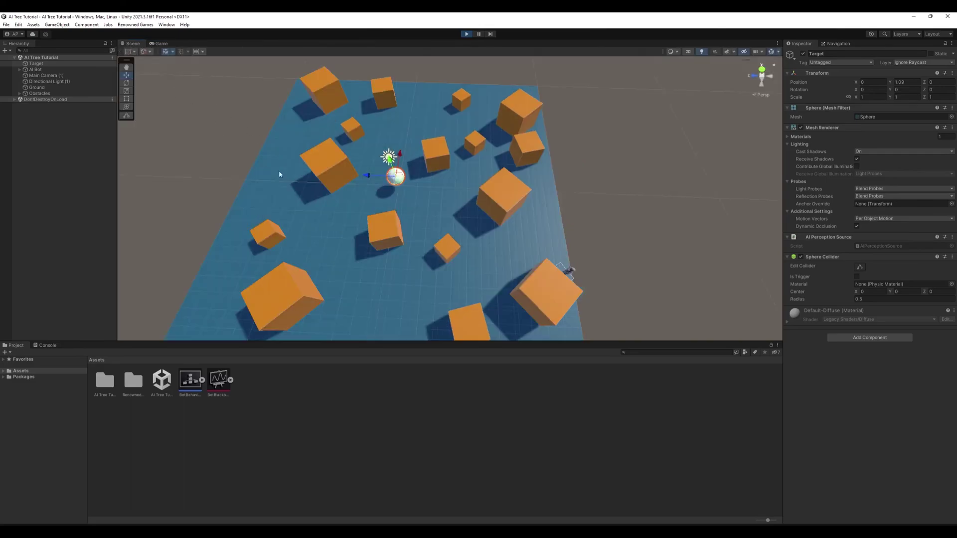
{"action": "left_click", "coordinate": [45, 70]}
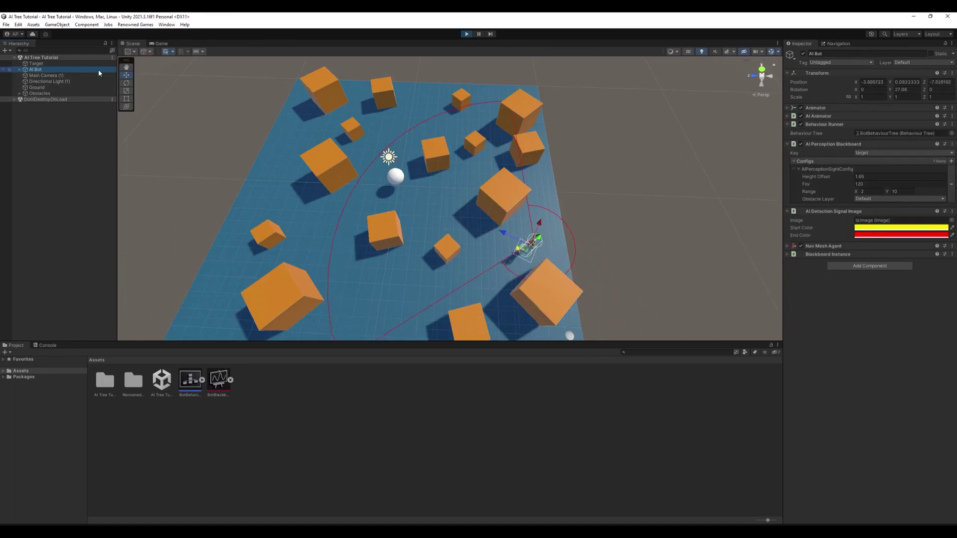
{"action": "left_click", "coordinate": [36, 63]}
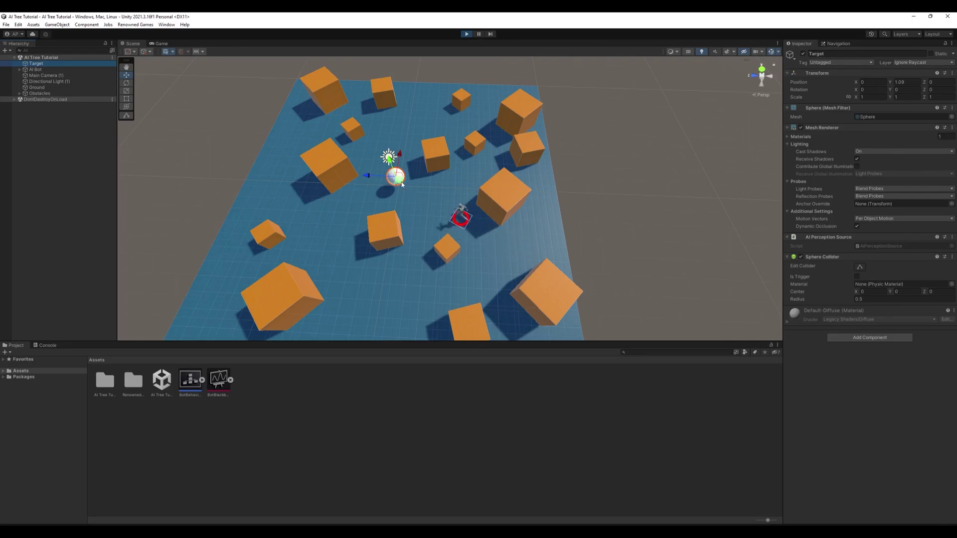
{"action": "left_click_drag", "start_coordinate": [397, 183], "coordinate": [299, 194]}
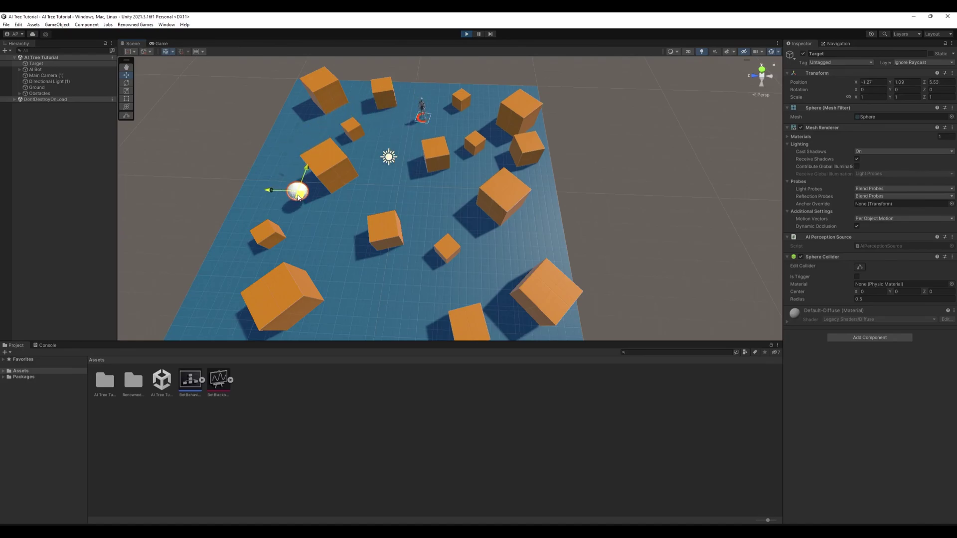